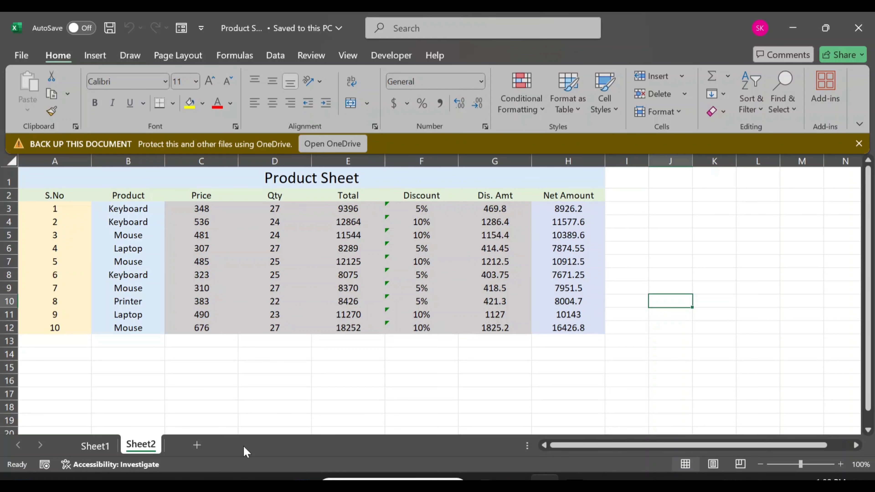
- Add a new blank worksheet, with the backup notice dismissed and the formula bar shown
click(197, 445)
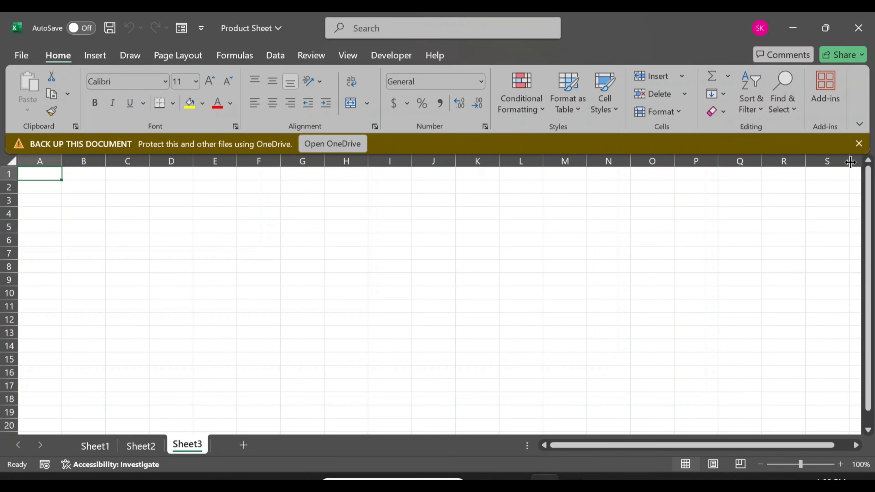
click(858, 143)
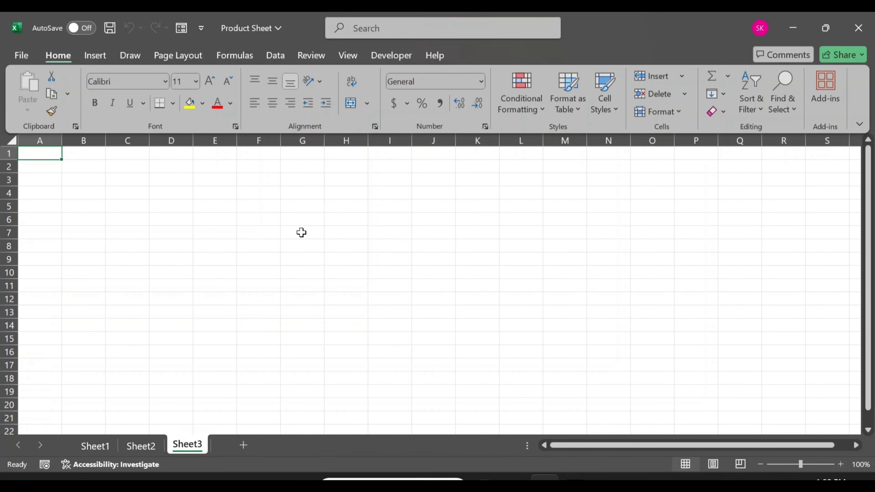
click(349, 55)
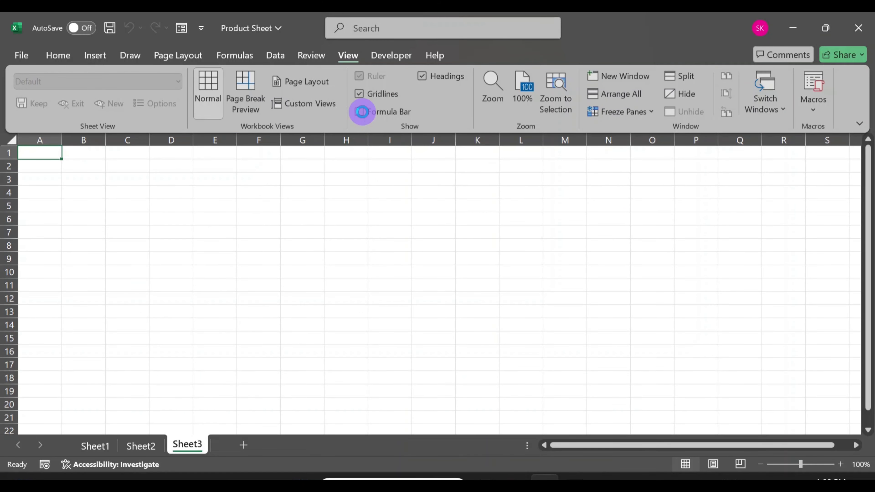
click(360, 112)
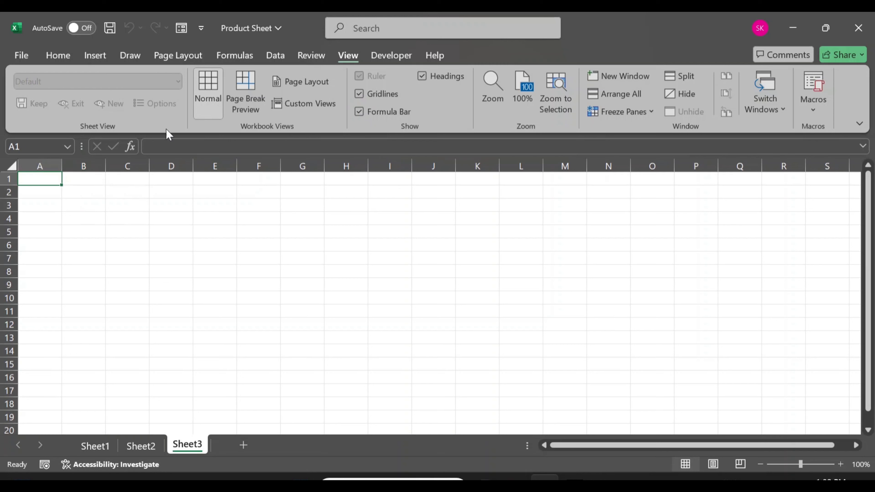
- Merge and center cells C2:K3 on the new sheet
drag(146, 194, 473, 209)
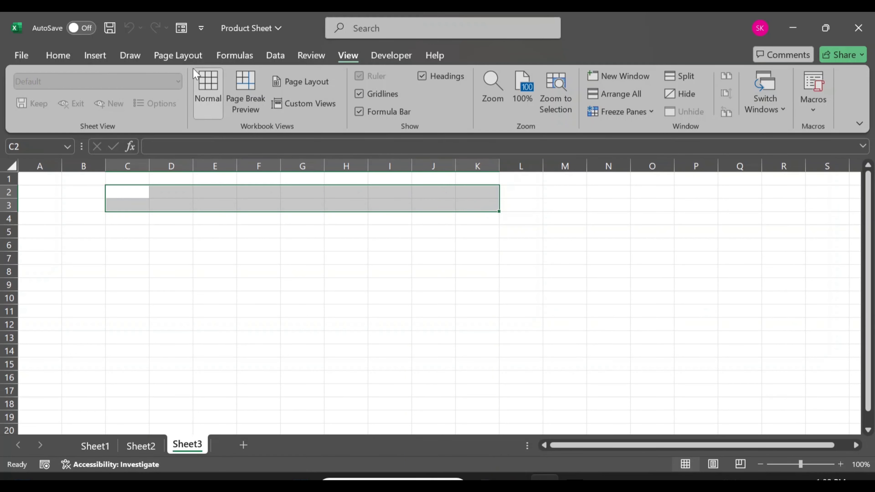
click(58, 55)
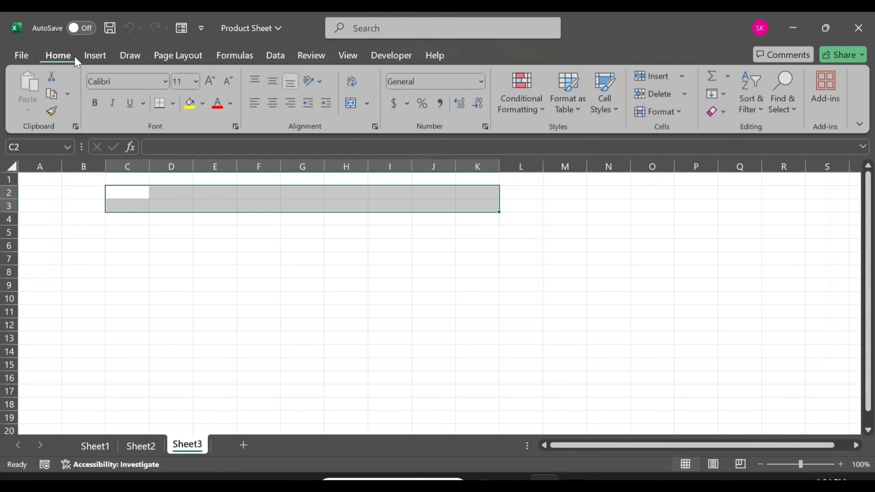
click(351, 103)
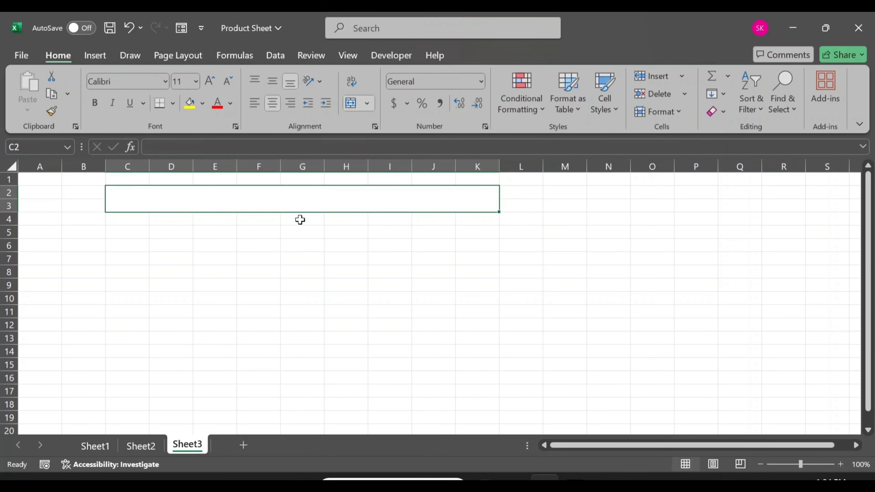
- Enter the title PRODUCT SHEET in the merged cell C2:K3
text(PE)
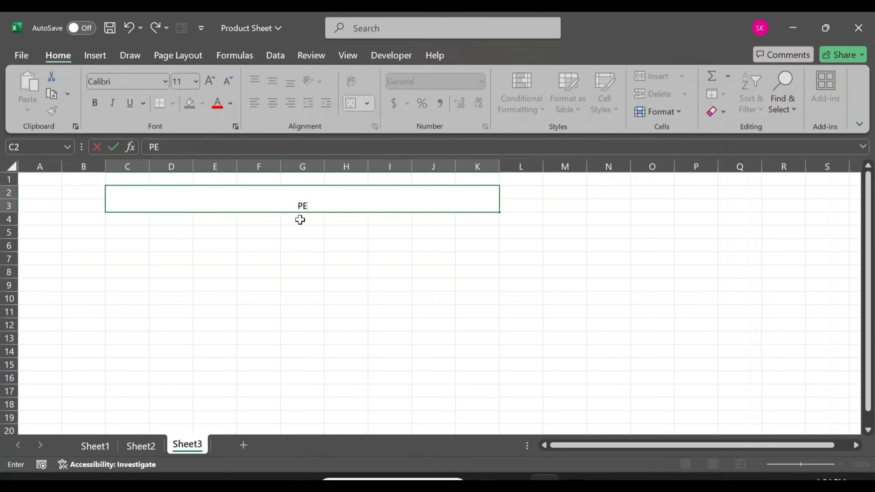
key(BackSpace)
text(RODUCT)
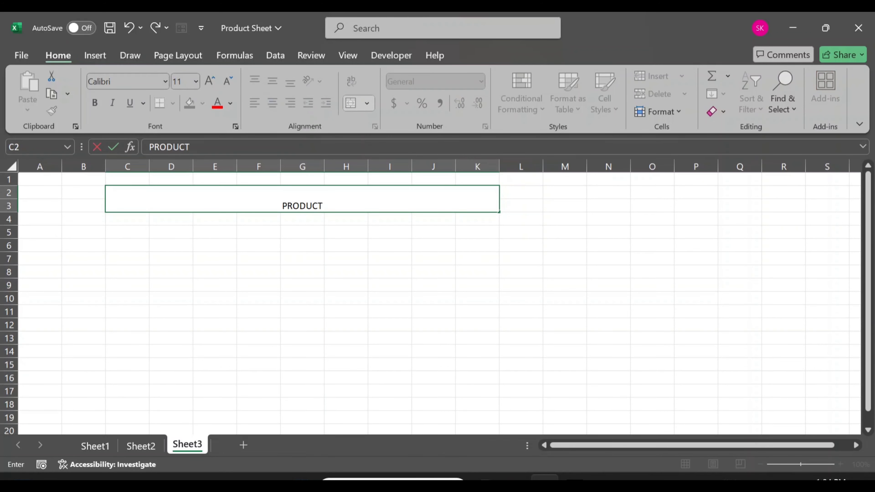
text( SHEET)
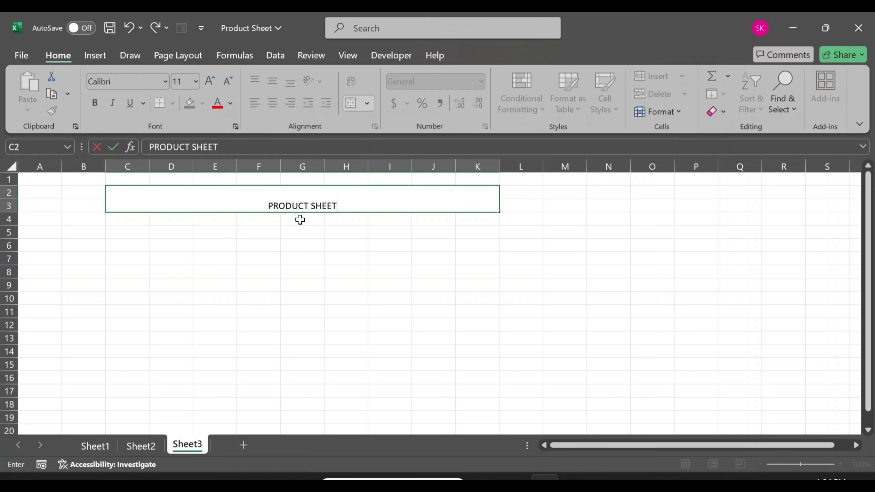
click(291, 256)
- Format the PRODUCT SHEET title as bold, font size 16, with a light green fill
click(297, 207)
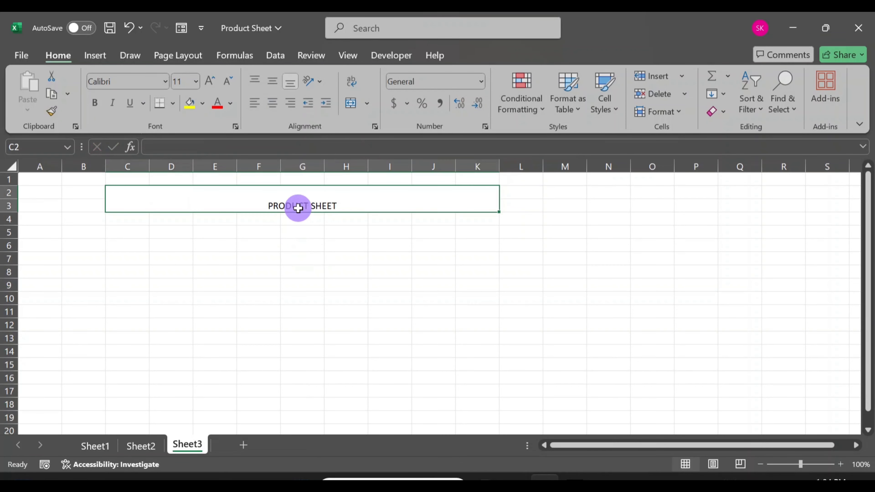
click(209, 81)
click(209, 81)
click(209, 81)
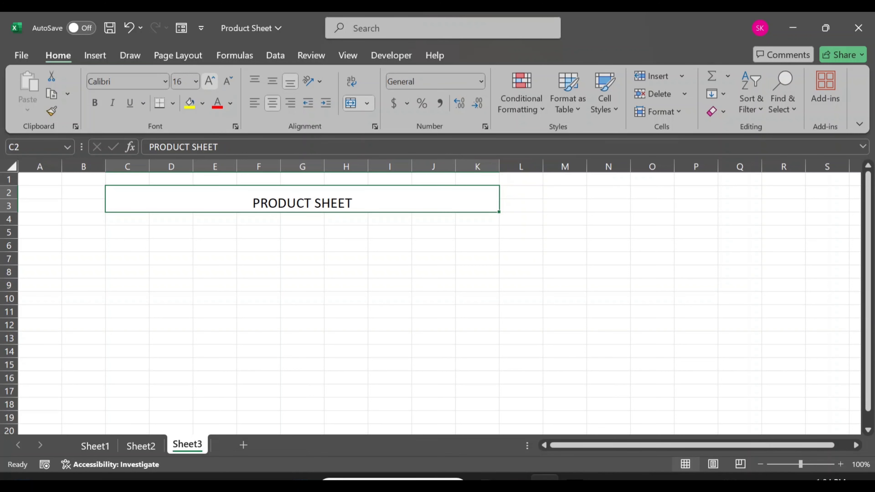
click(94, 103)
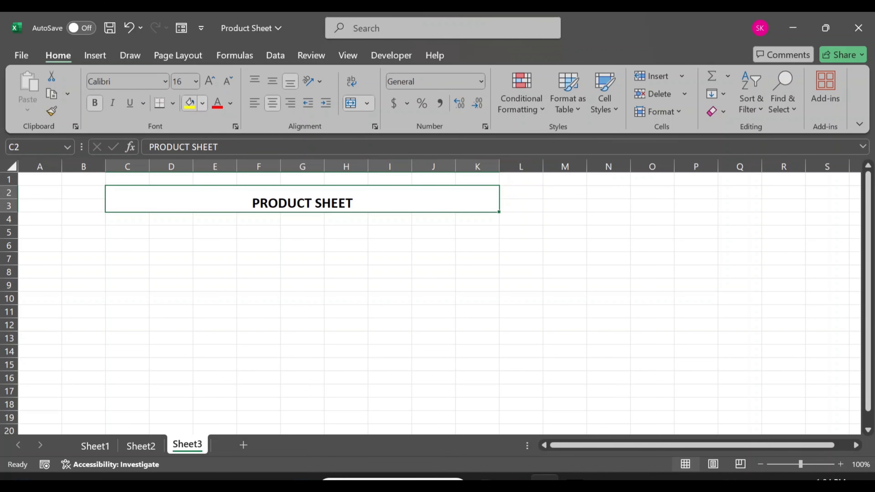
click(202, 103)
click(363, 198)
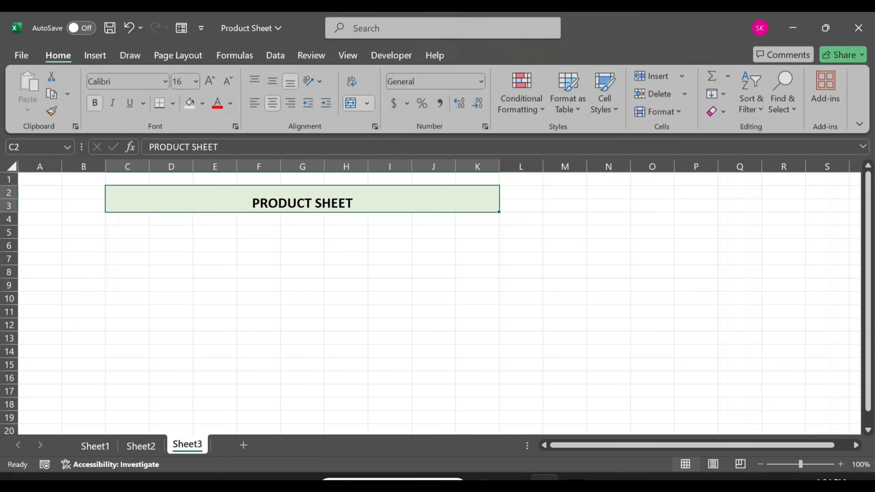
- Enter the column headers S.NO, PRODUCT and PRICE in cells A5 to C5
click(35, 231)
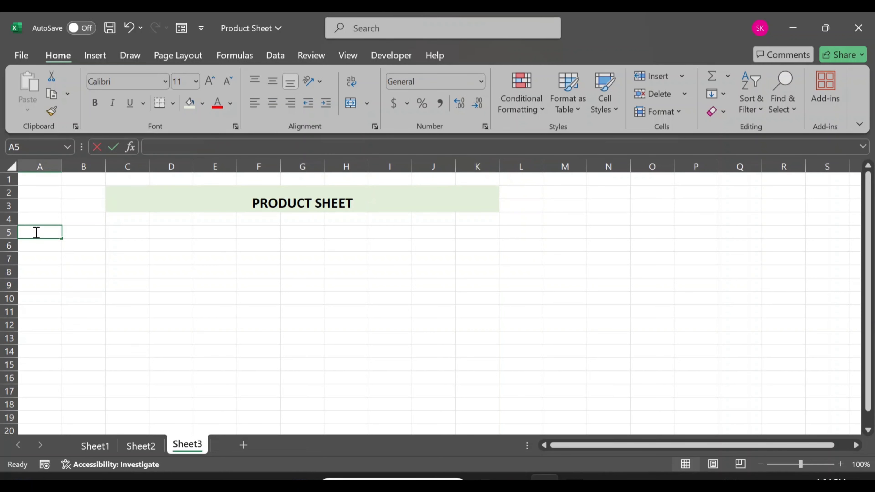
text(S.NO)
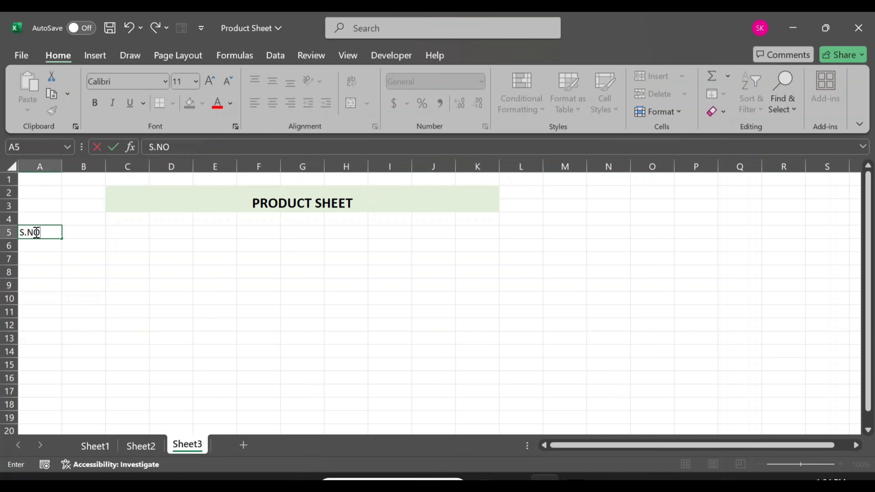
key(Tab)
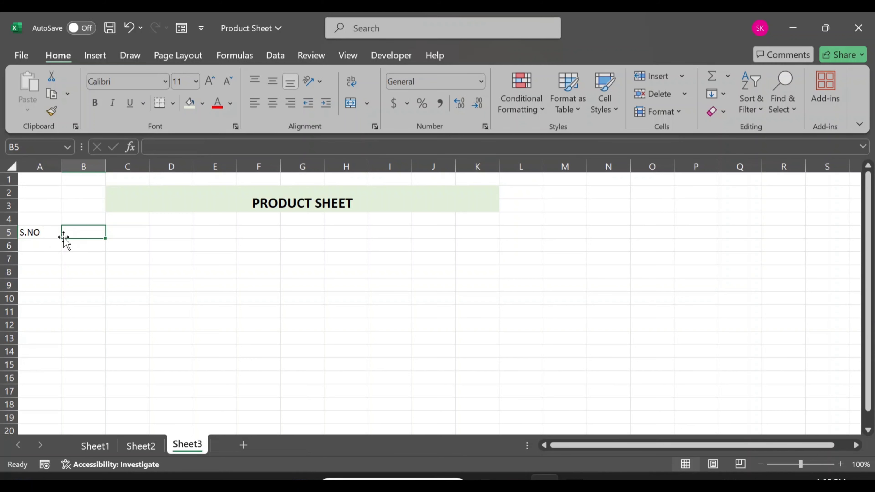
text(O)
key(BackSpace)
text(PRODUCT)
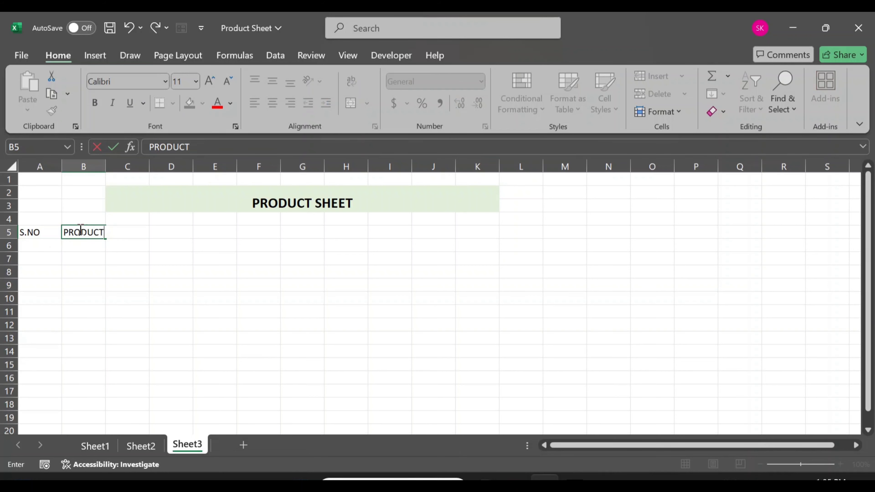
key(Tab)
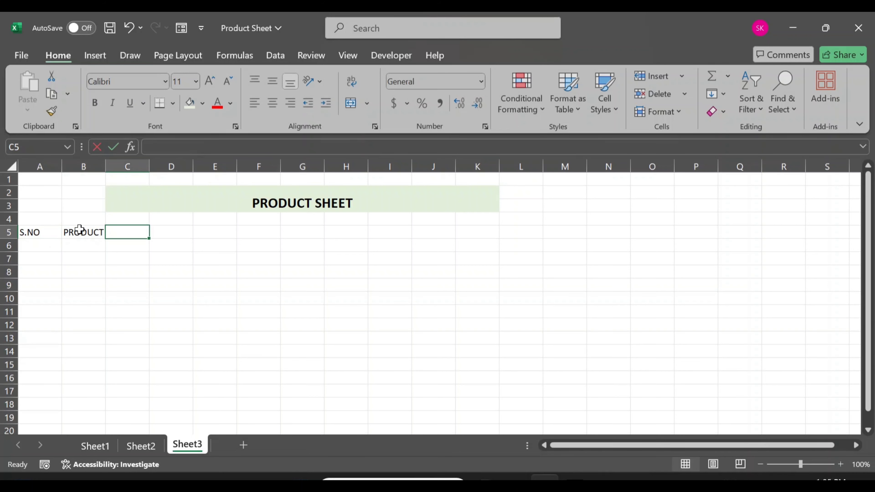
text(PRICE)
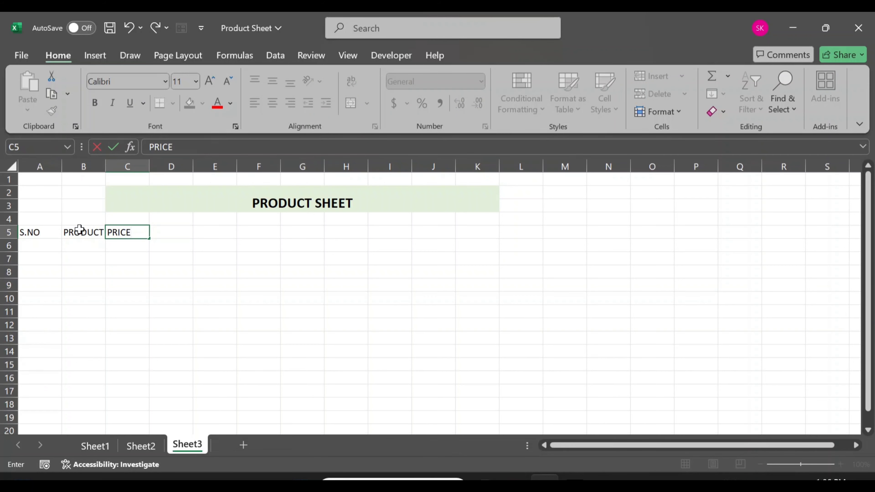
key(Tab)
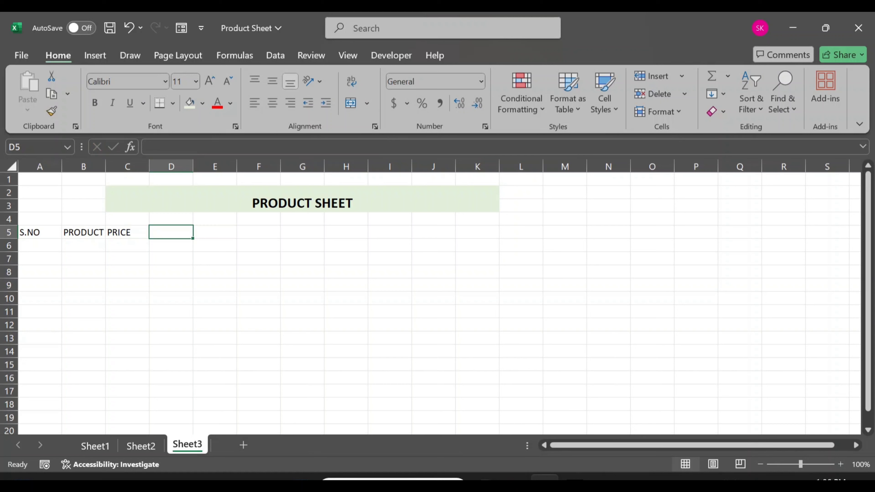
- Continue the header row with QTY, TOTAL and DISCOUNT in cells D5 to F5
text(QTY)
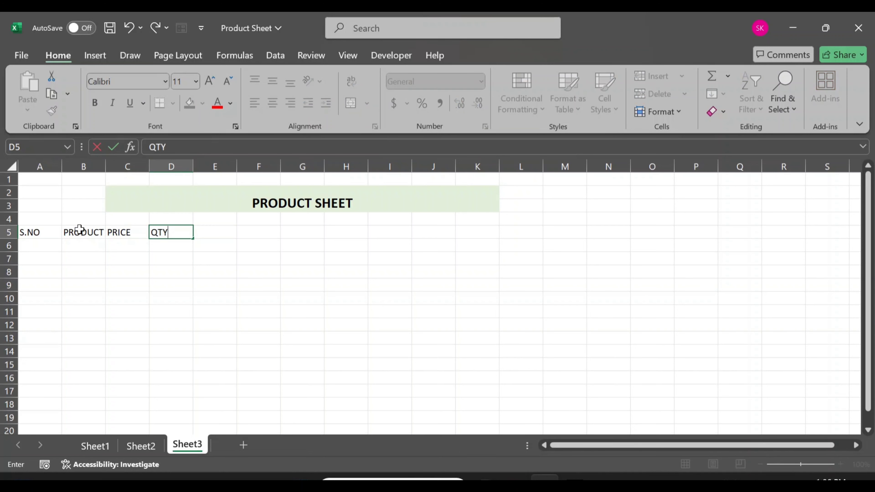
key(Tab)
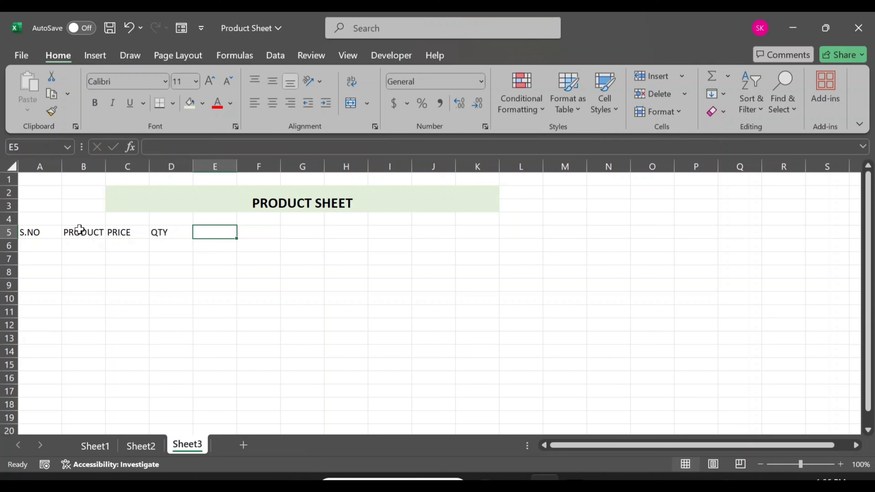
text(TOTAL)
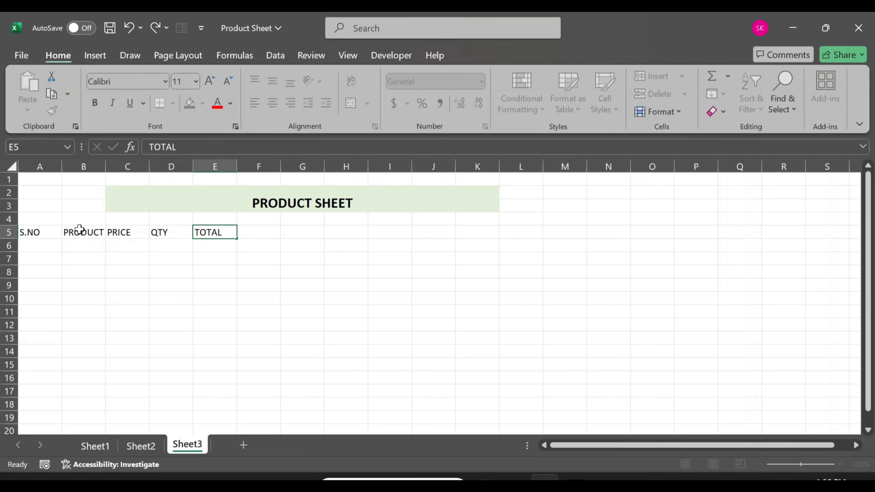
key(Tab)
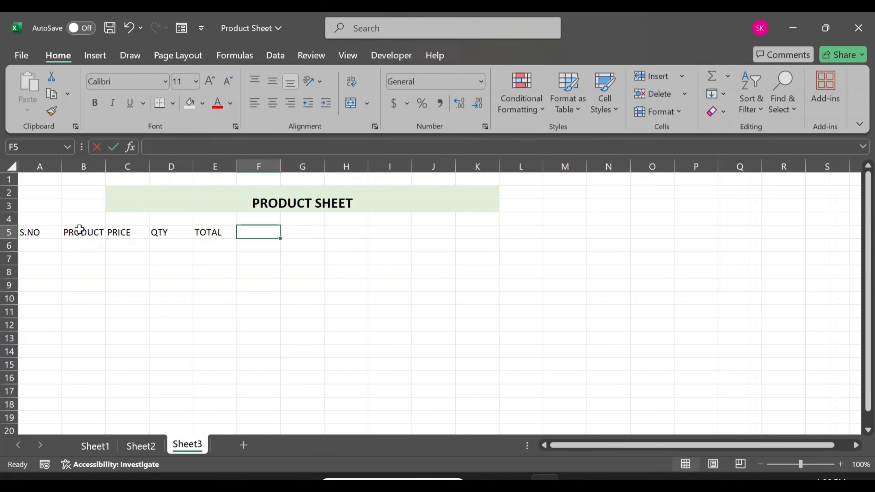
text(DIC)
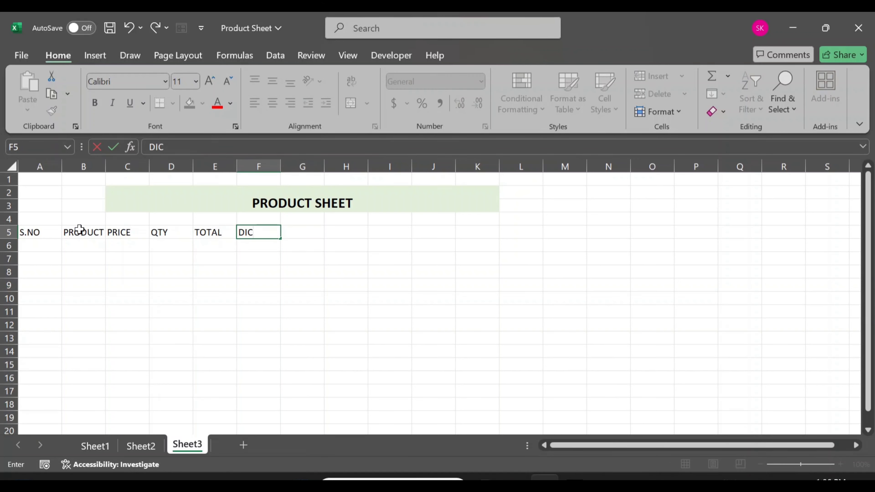
key(BackSpace)
text(SCOUNT)
key(Tab)
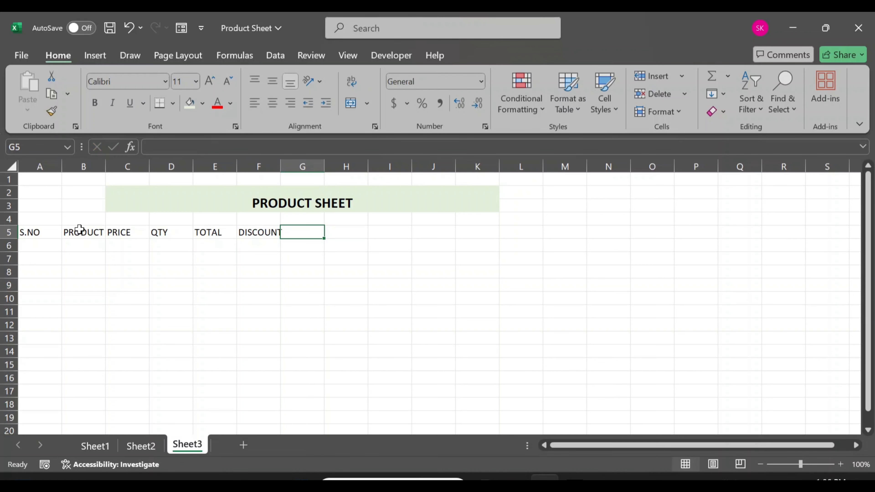
- Complete the header row with DIS AMT, NET AMOUNT and STOCK in cells G5 to I5
text(DIS AMT)
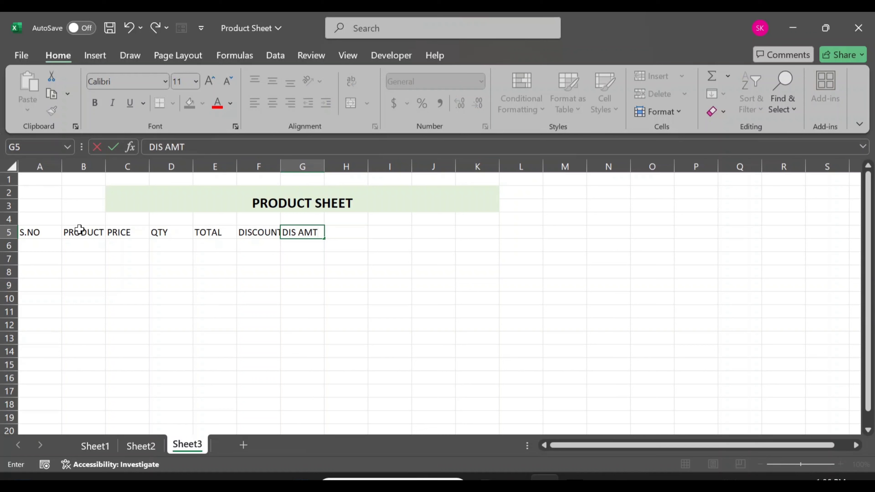
key(Tab)
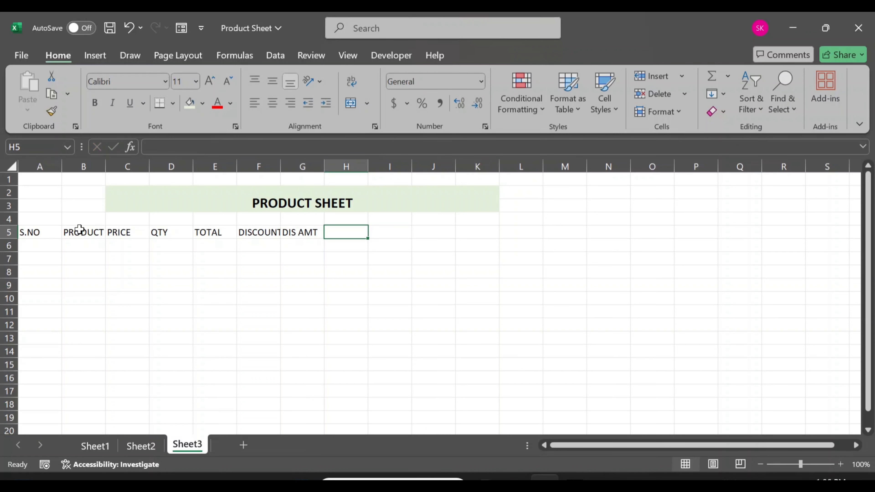
text(NET)
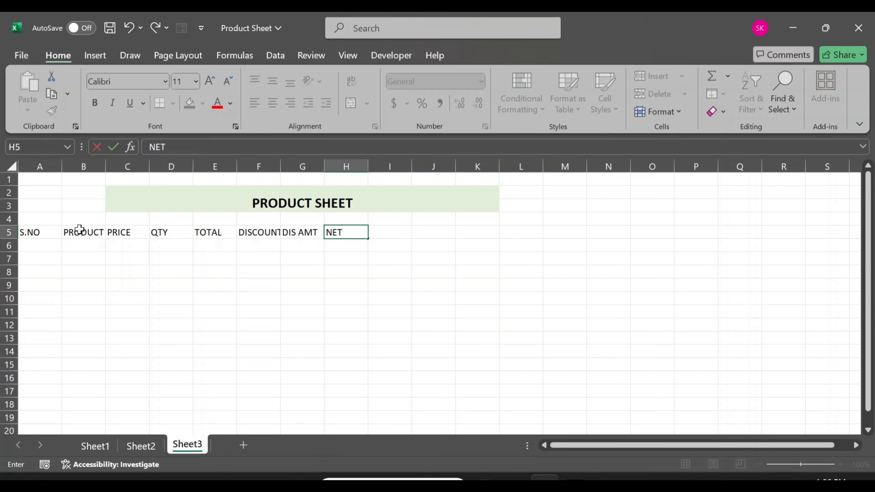
text( AMOUNT)
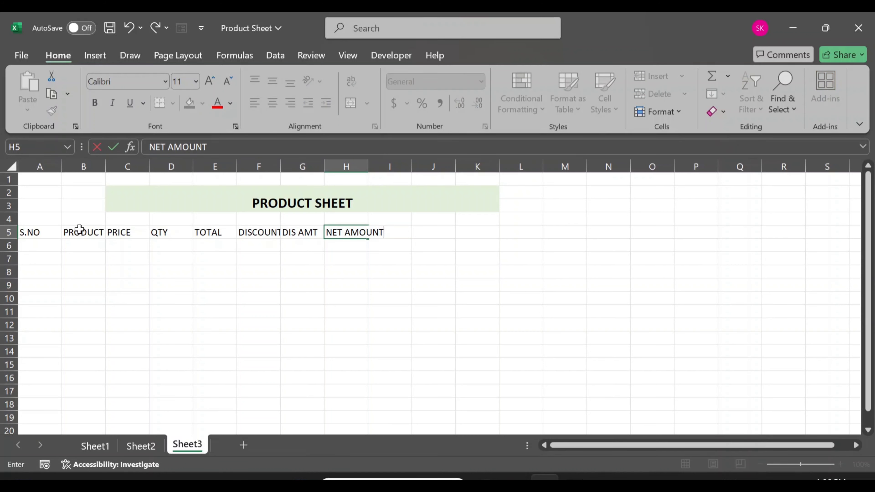
key(ctrl+Return)
key(Tab)
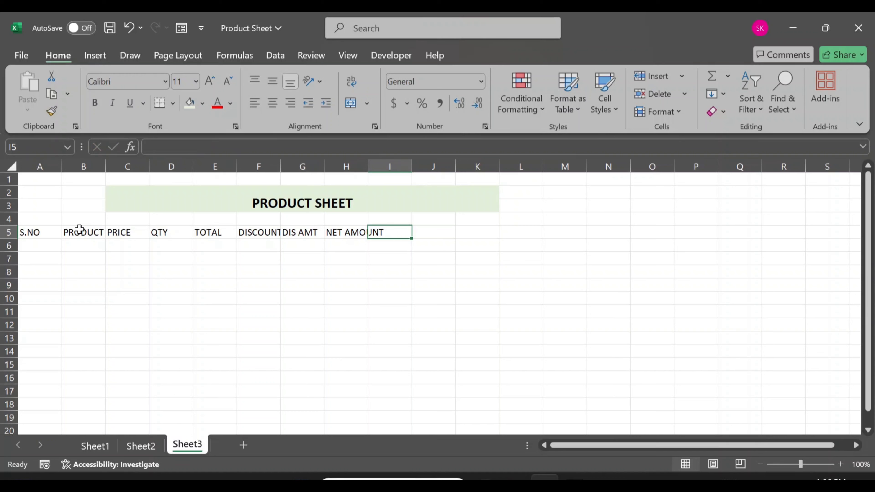
text(STOCK)
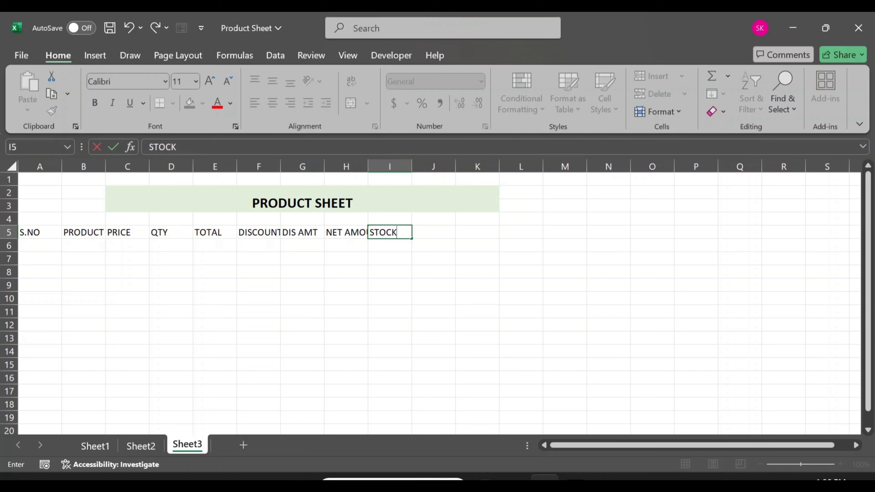
- Enter the serial numbers 1 and 2 in cells A6 and A7 under S.NO
click(42, 248)
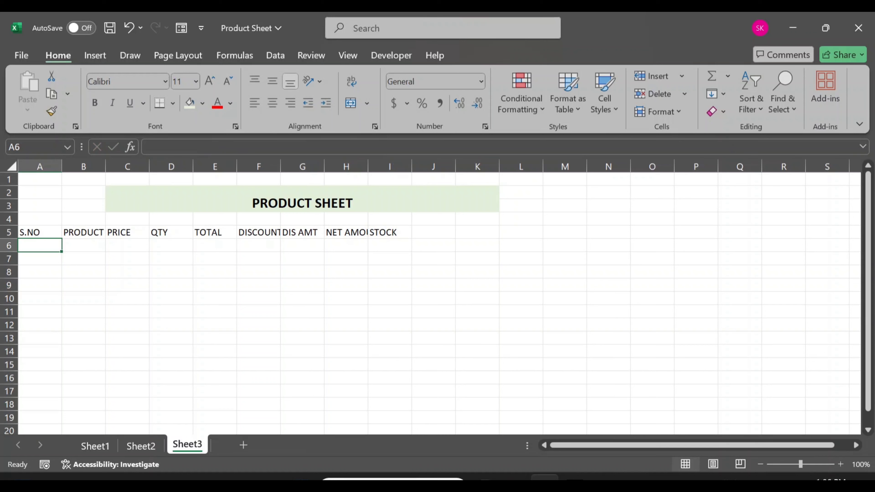
text(1)
key(Return)
text(2)
key(Return)
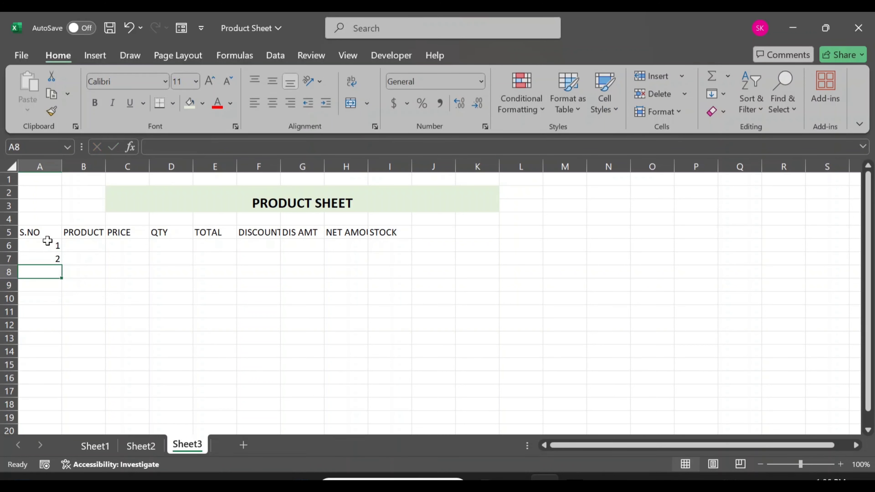
- Extend the serial number series from cells A6 and A7 down to 5 in cell A10
drag(41, 245, 57, 299)
click(97, 245)
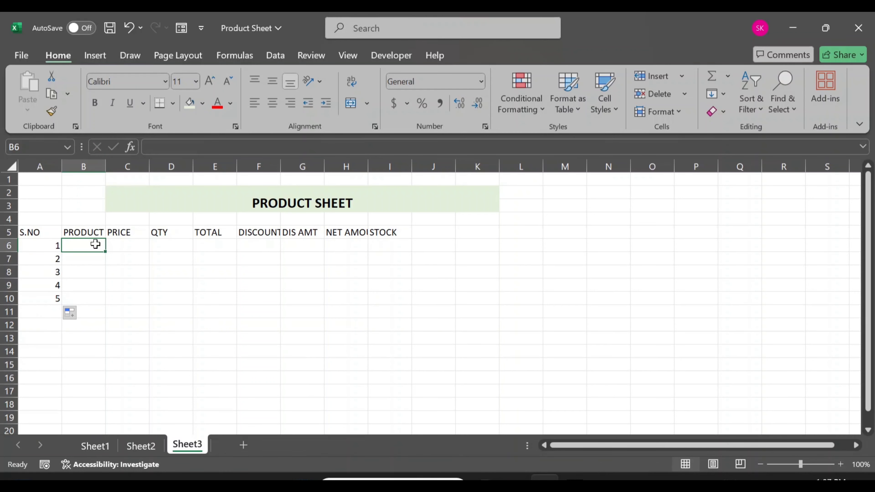
- Extend the sheet title in the merged cell C2 to read PRODUCT SHEET OF STATIONARY SHOP
click(269, 201)
click(228, 145)
text(OFN)
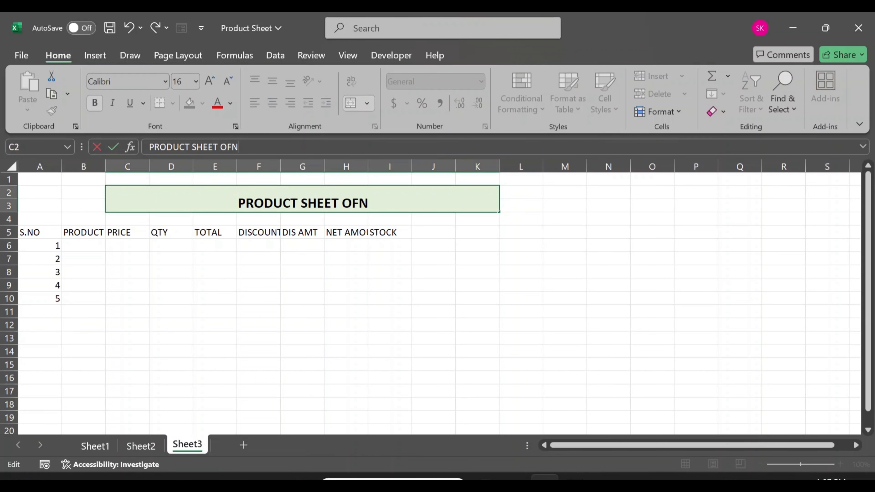
key(BackSpace)
text(STATIONARY)
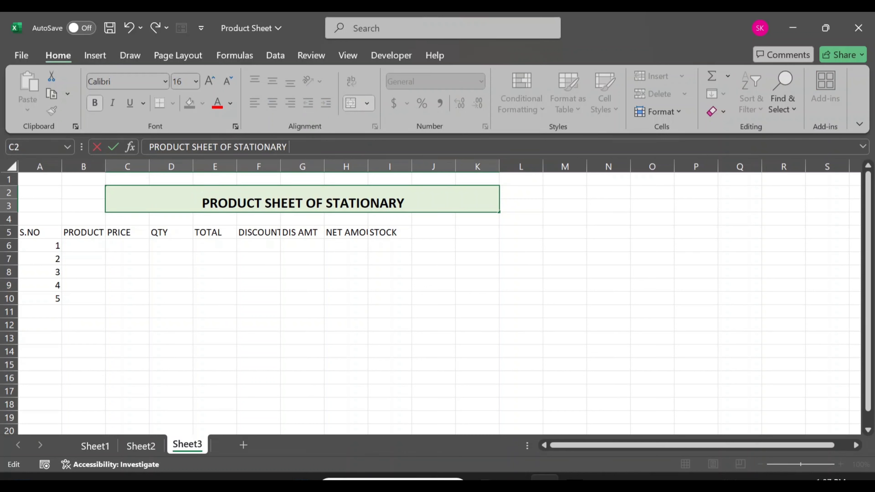
text( SHOP)
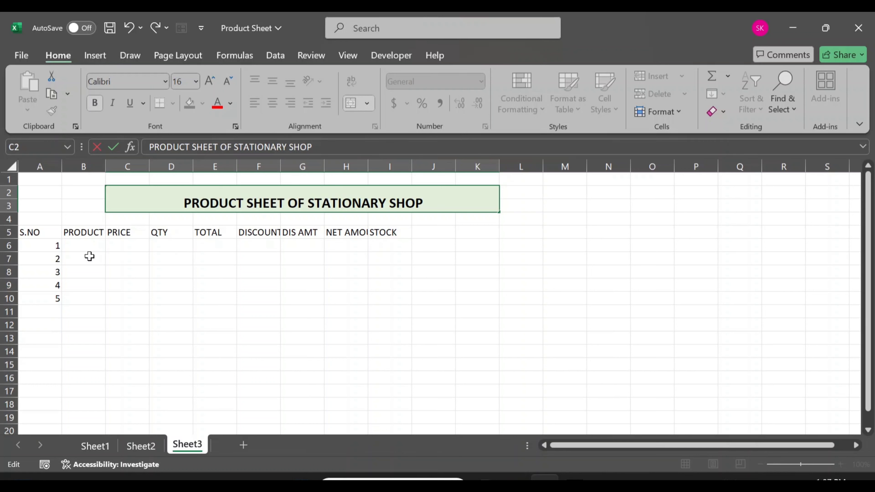
- Enter the product names BOOK, PEN and PENCIL in cells B6 to B8
click(84, 245)
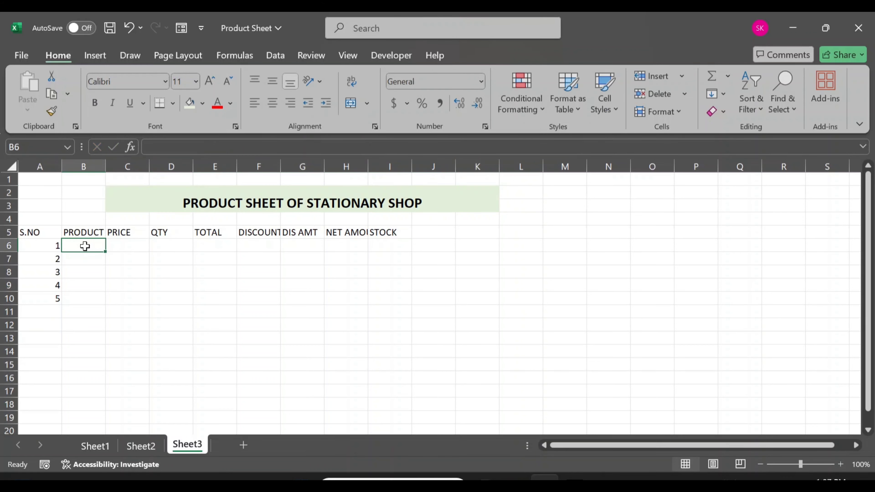
text(BOOK)
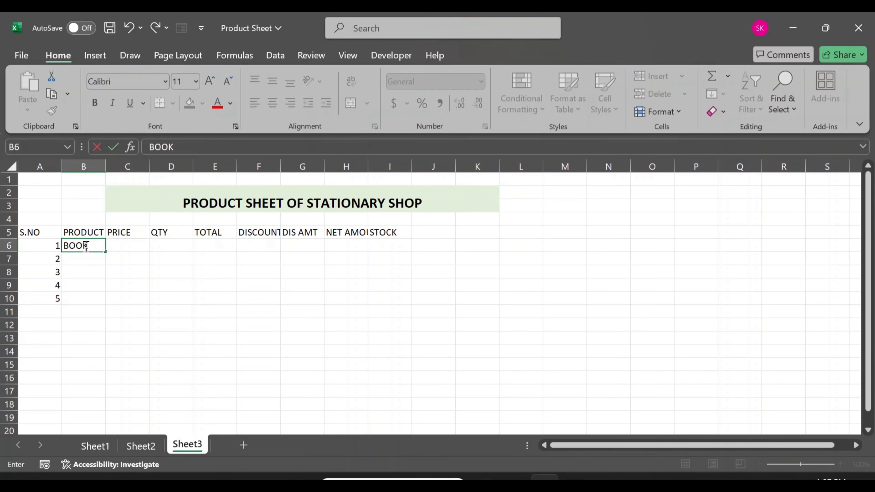
key(Return)
text(PEN)
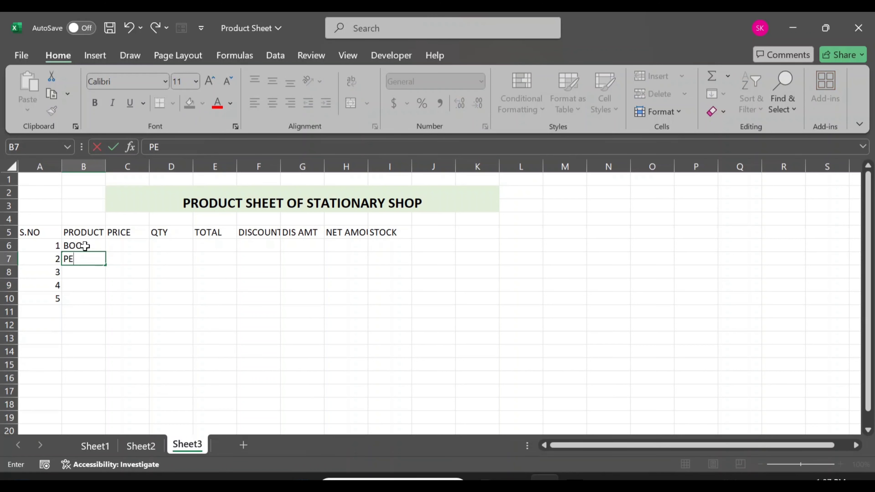
key(Return)
text(PENCU)
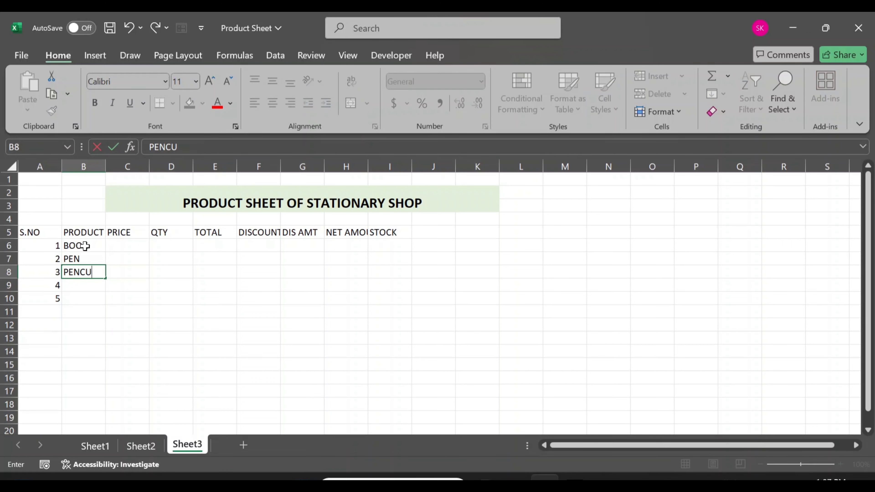
key(BackSpace)
text(IL)
key(ctrl+Return)
- Add the product names ERASER and NOTEBOOK in cells B9 and B10
key(Down)
text(ERASER)
key(Return)
text(NOTEBOOK)
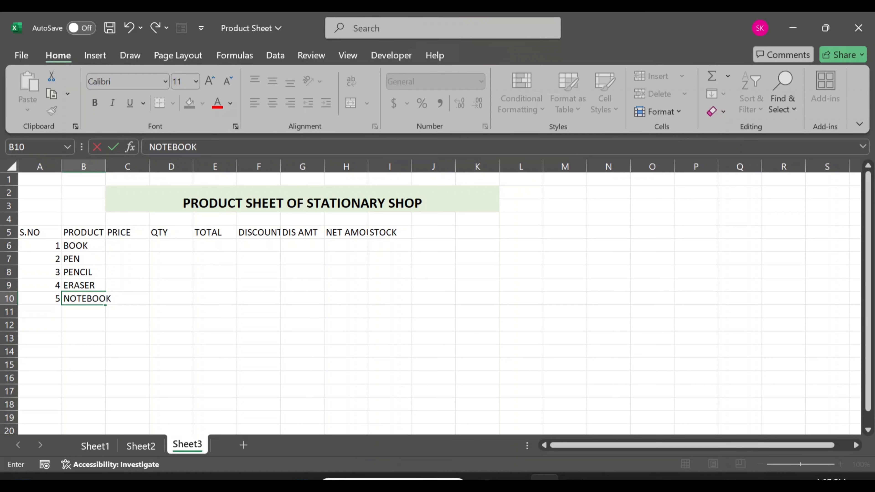
- Enter the prices 200, 10, 5, 3 and 30 in cells C6 to C10 under PRICE
click(127, 243)
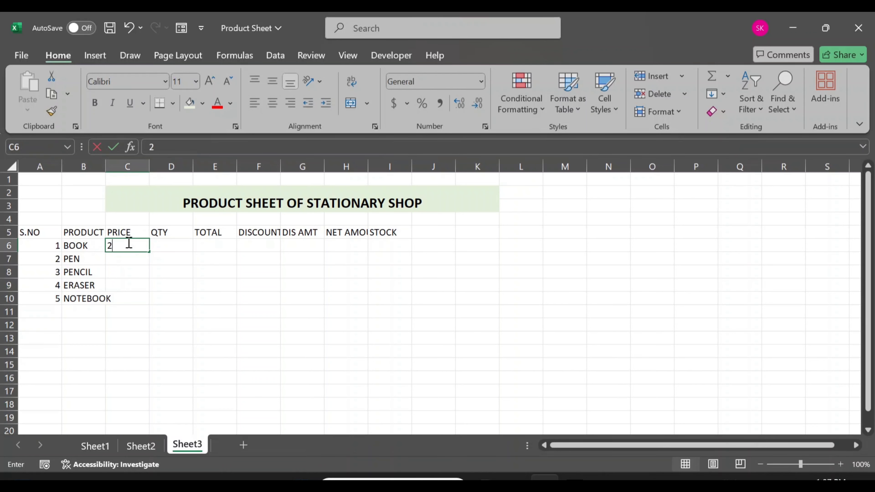
text(200)
key(Return)
text(10)
key(Return)
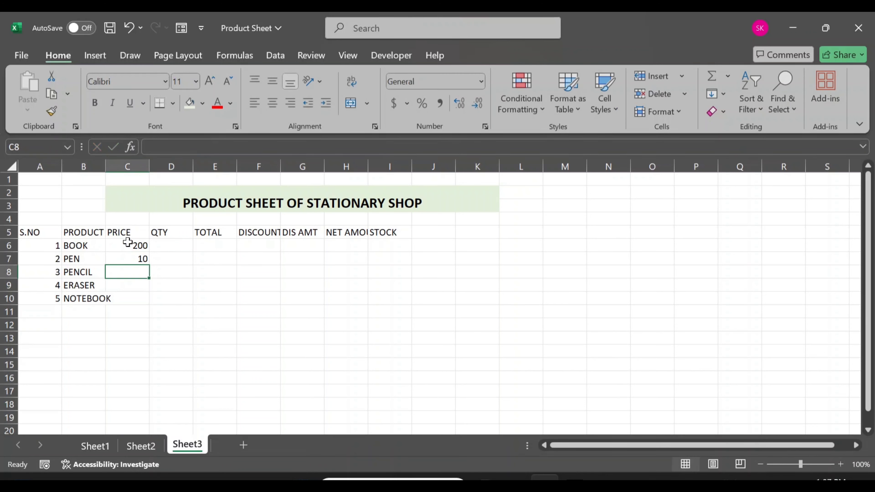
text(5)
key(Return)
text(3)
key(Return)
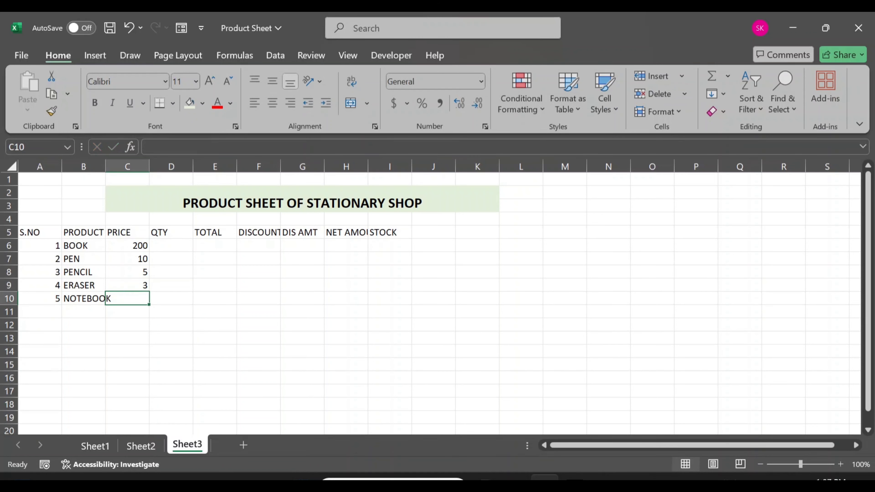
text(30)
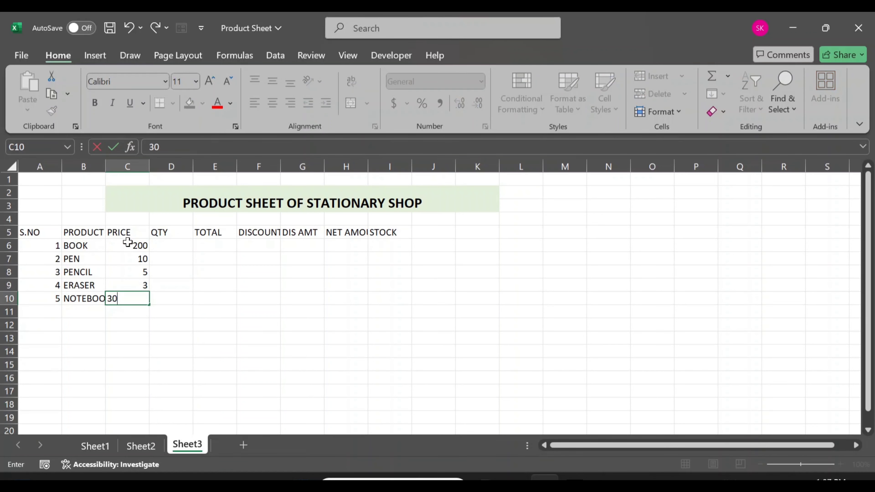
key(Tab)
- Enter the quantities 50, 100, 130, 200 and 80 in cells D6 to D10 under QTY
click(190, 250)
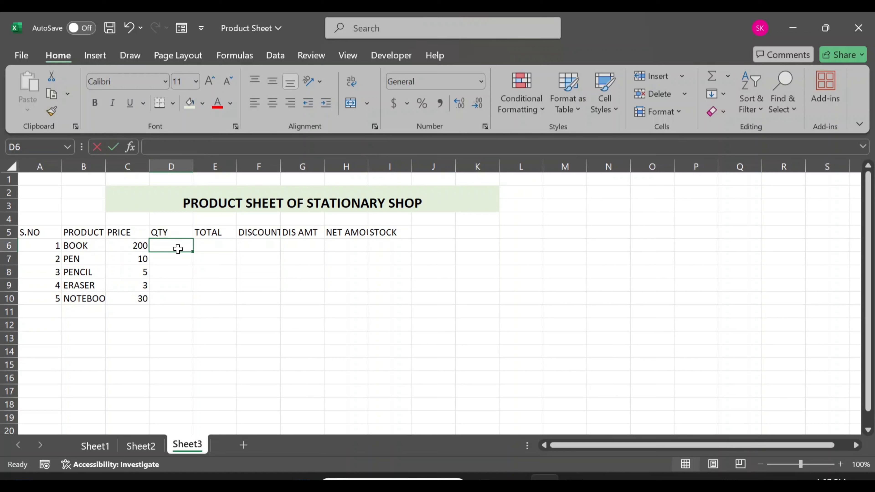
text(50)
key(Return)
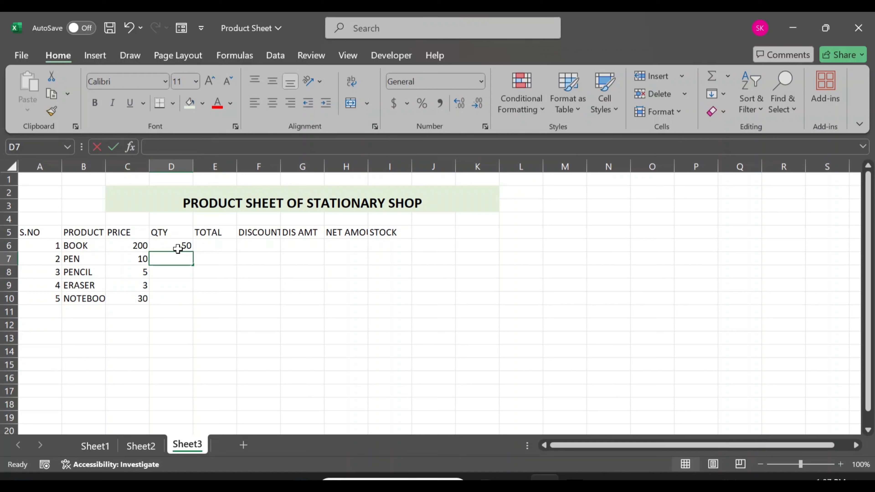
text(100)
key(Return)
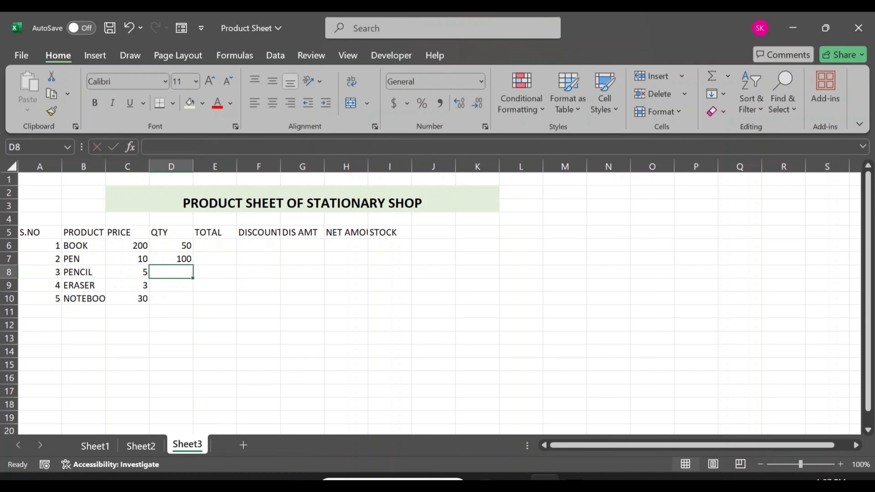
text(1)
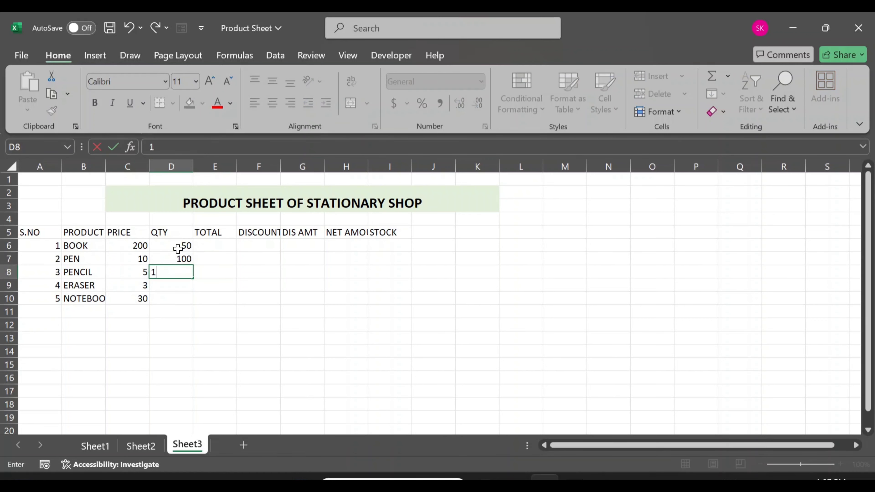
text(30)
key(Return)
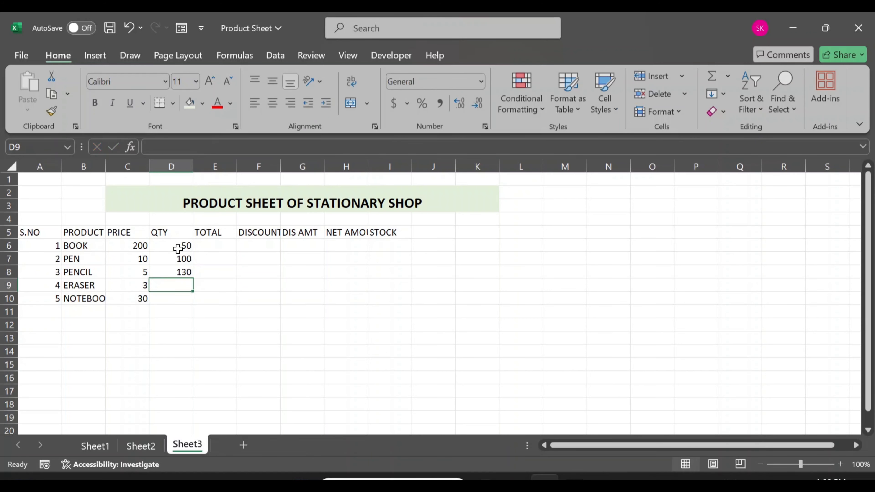
text(200)
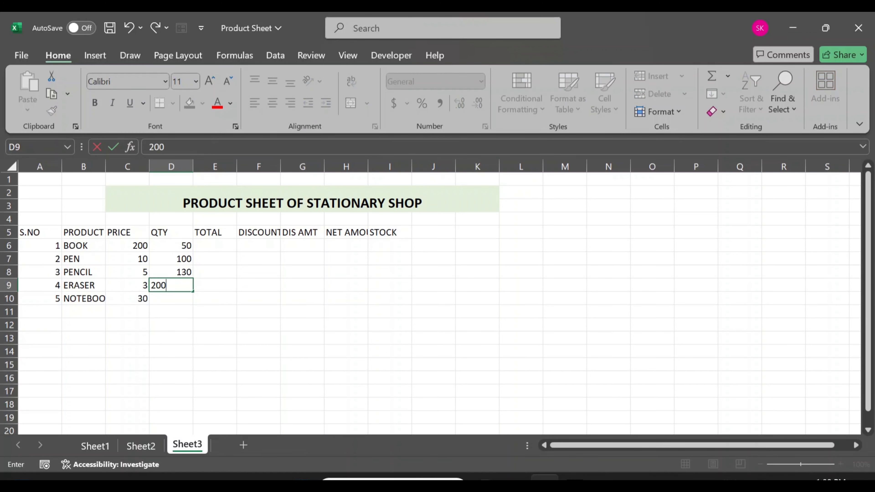
key(Return)
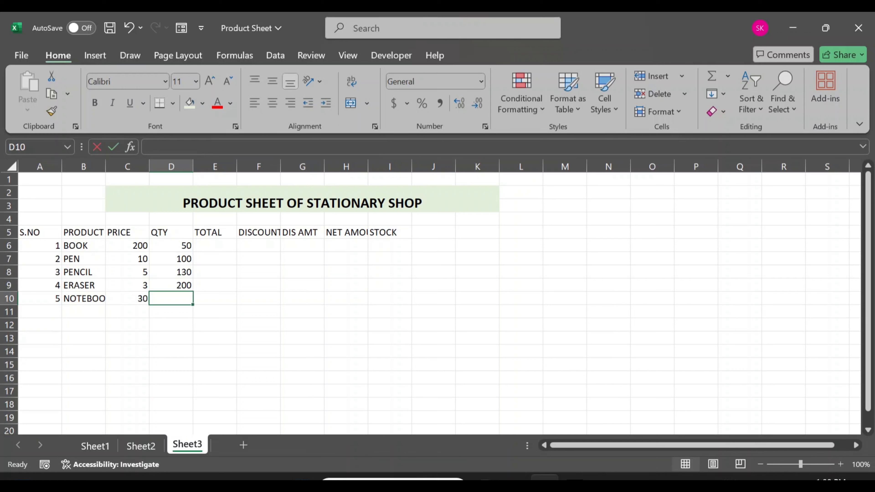
text(80)
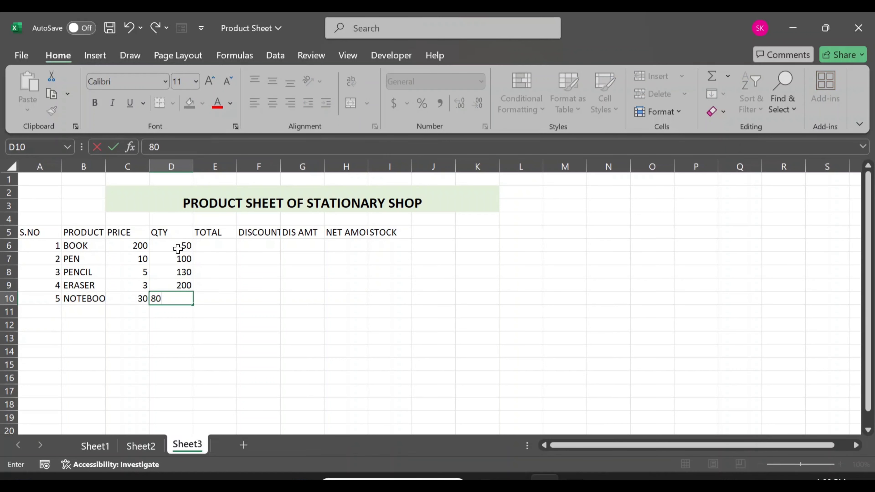
click(220, 245)
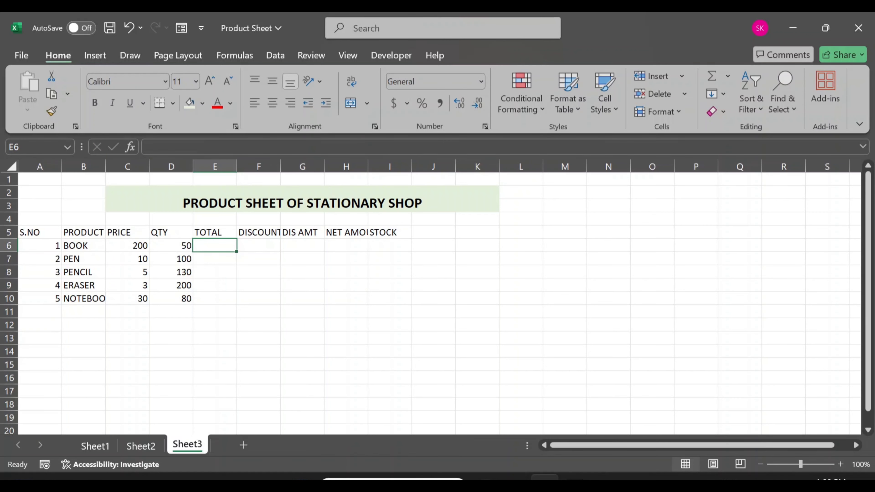
- Change the TOTAL header in cell E5 to TOTAL AMT and fit column E's width to it
click(213, 228)
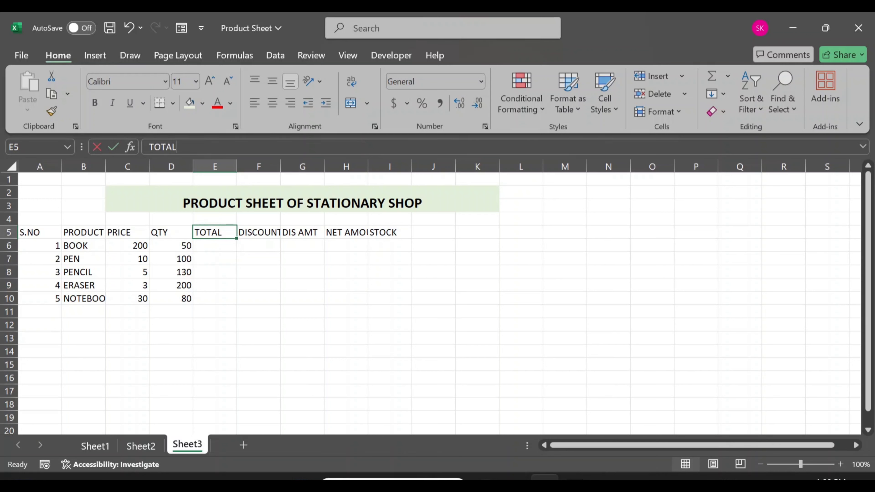
click(192, 147)
text(AMT)
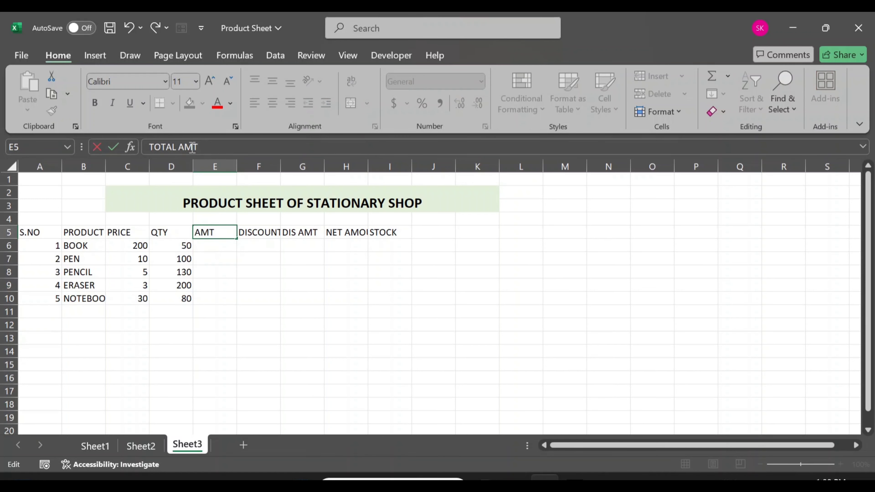
click(206, 244)
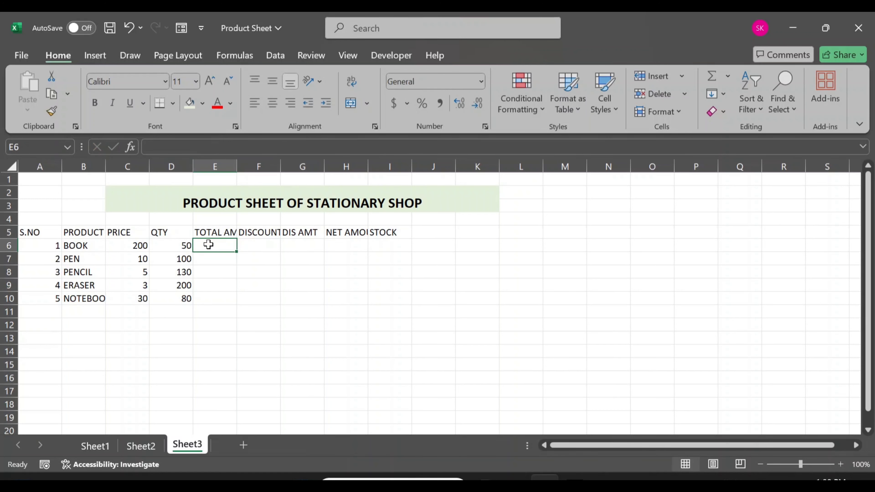
click(230, 227)
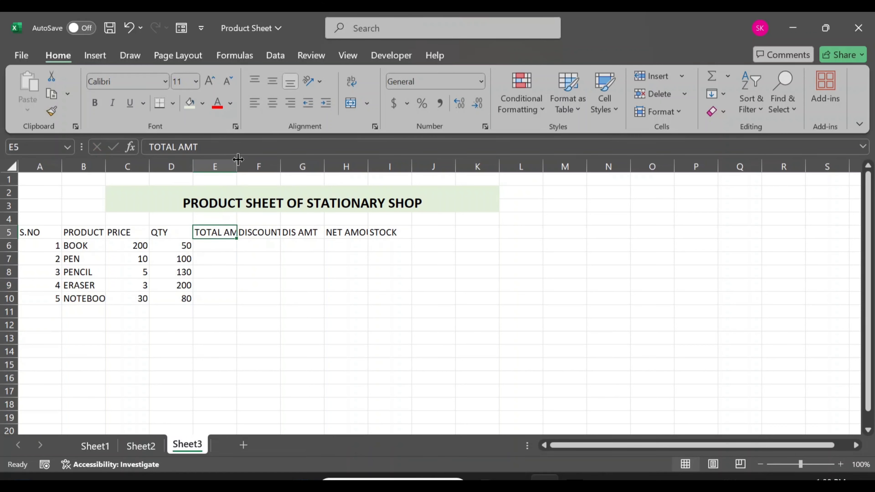
double_click(237, 166)
- Calculate the total amount in cell E6 with =D6*C6 and fill the formula down to E10
click(210, 246)
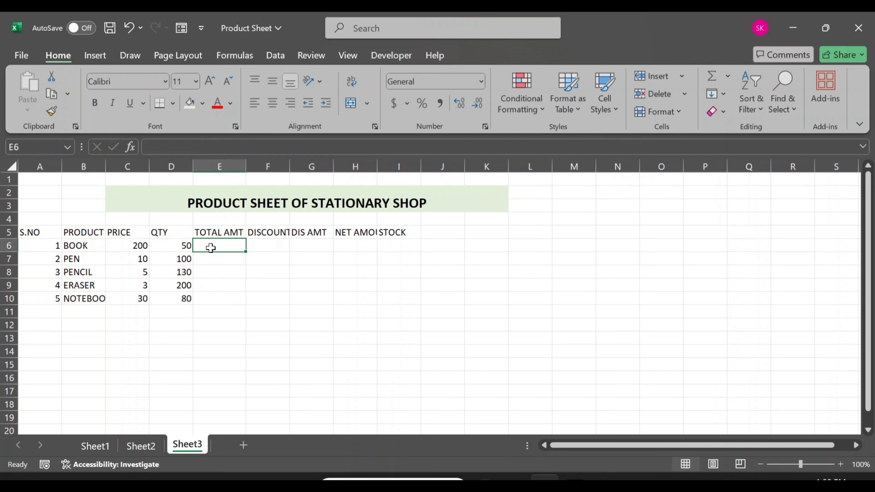
text(=)
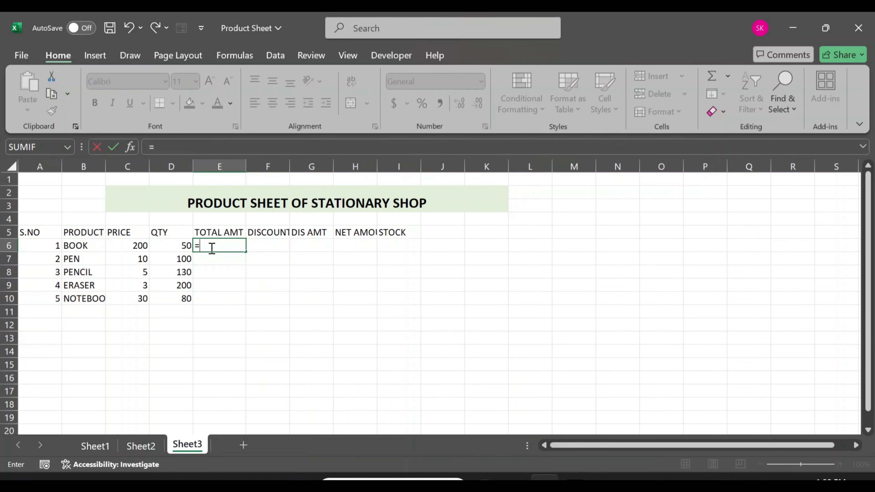
click(168, 245)
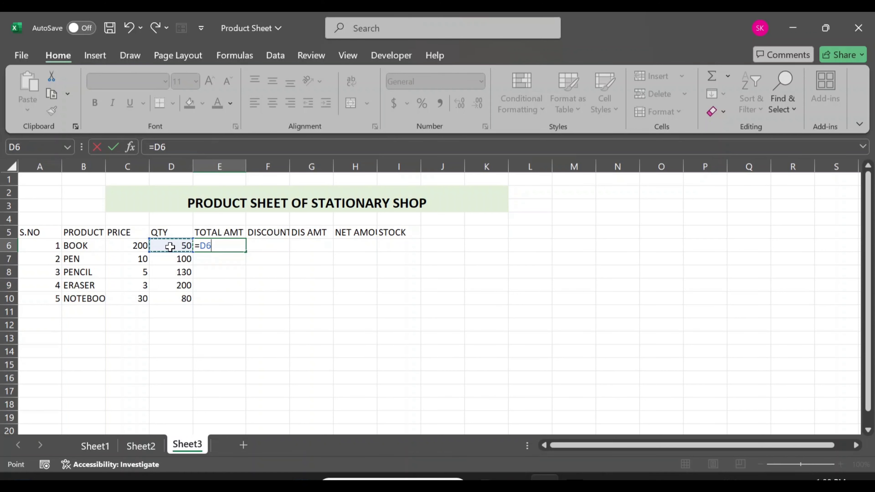
text(&)
key(BackSpace)
text(*)
click(135, 244)
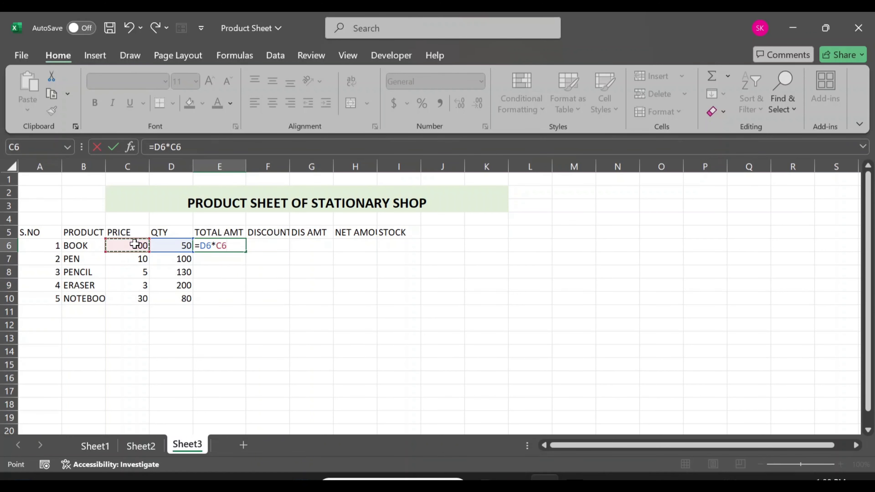
key(Return)
click(240, 246)
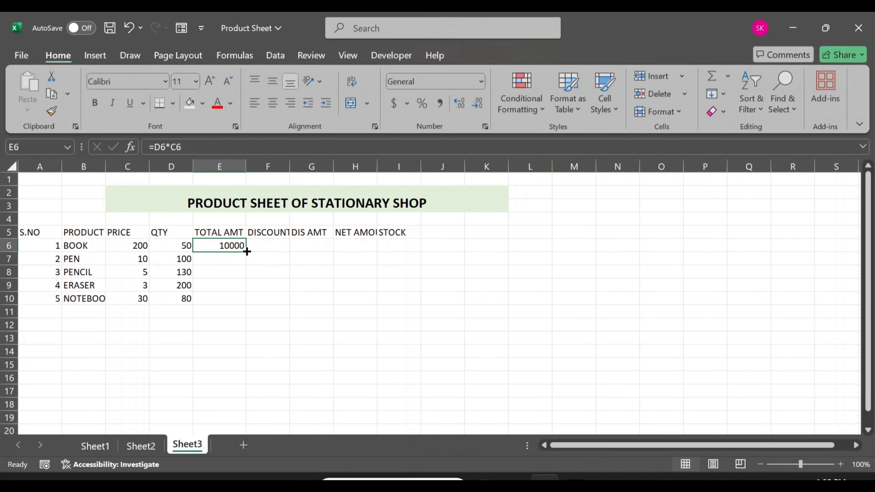
double_click(246, 252)
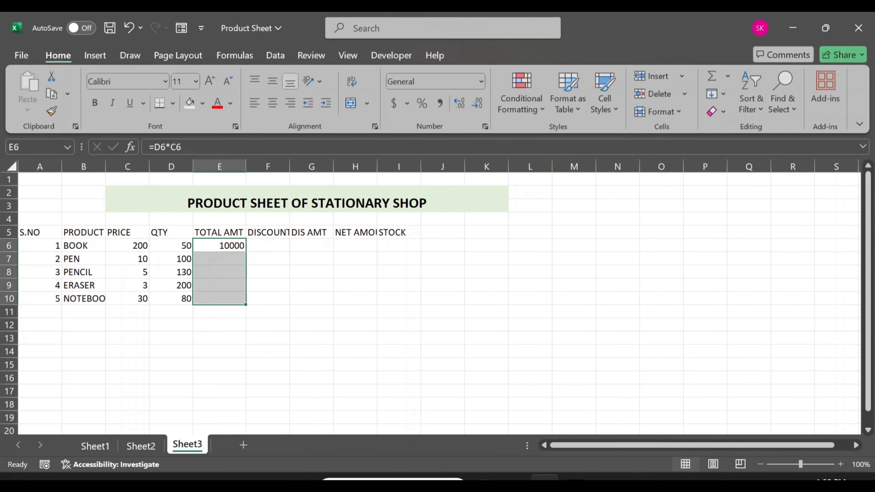
- Calculate the discount in cell F6 with =IF(E6>=1000,"10%",0) and fill the formula down to F10
click(256, 249)
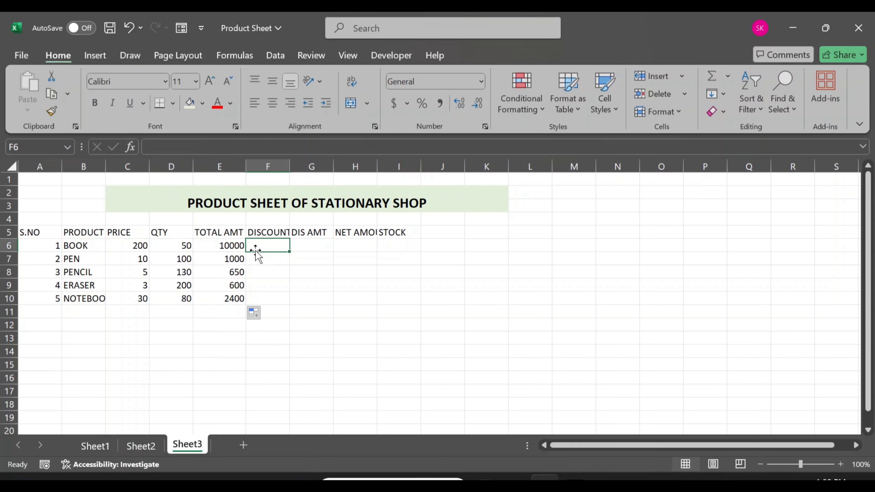
text(=IF)
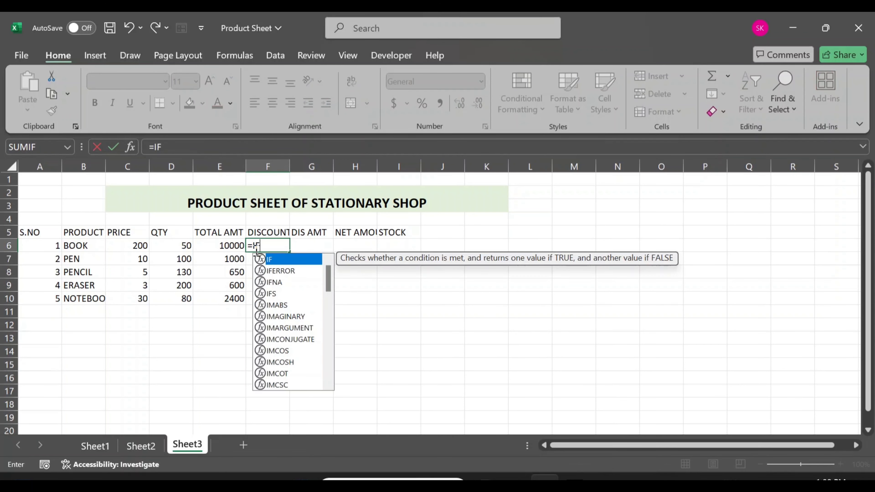
text(()
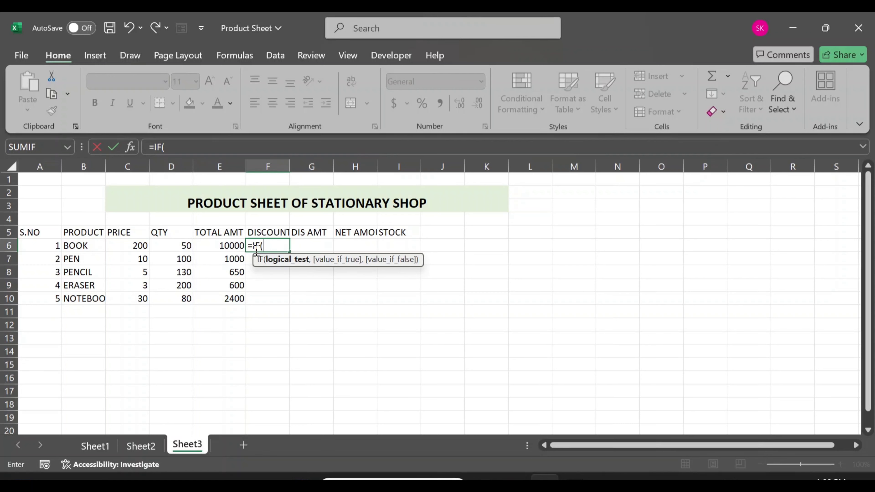
click(235, 247)
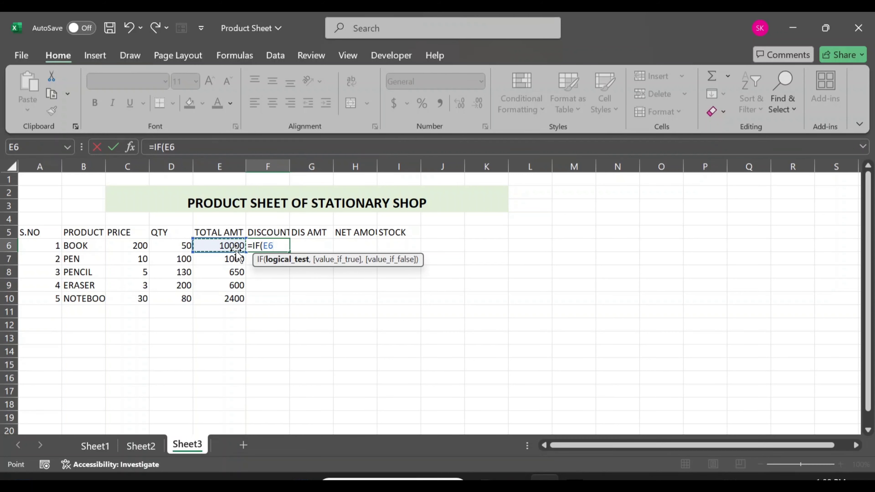
text(>=1000)
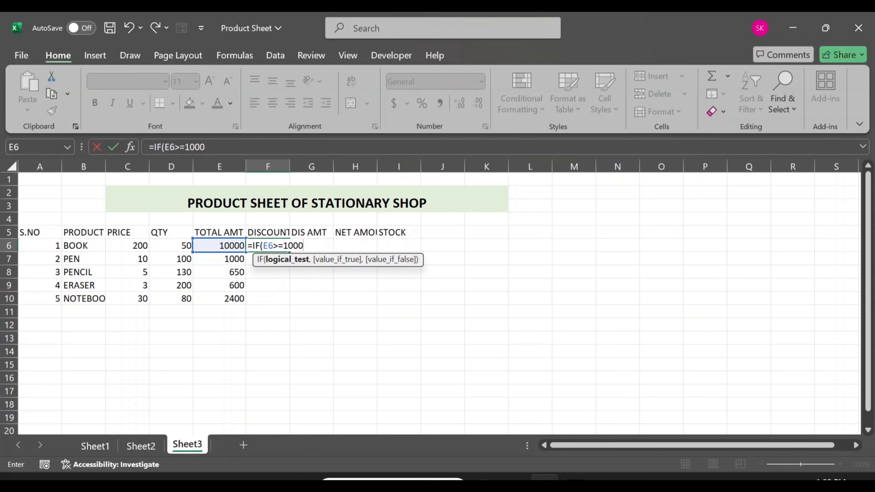
text(,)
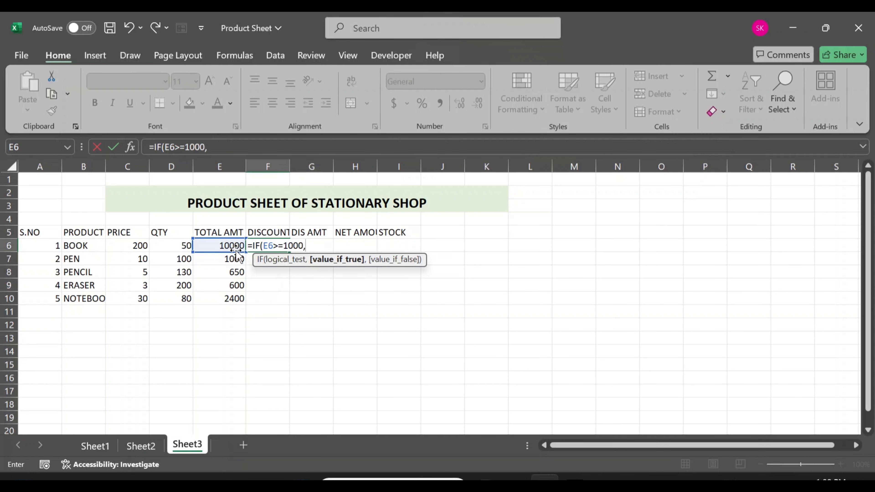
text("10%",)
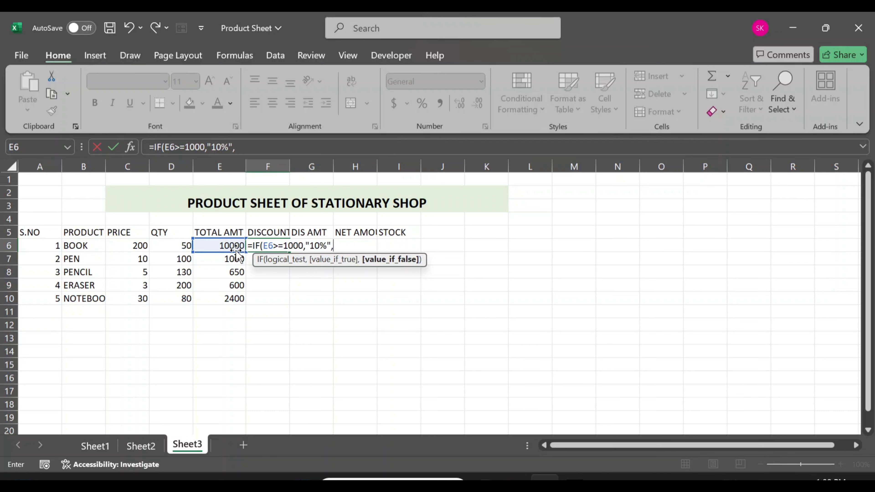
text(0))
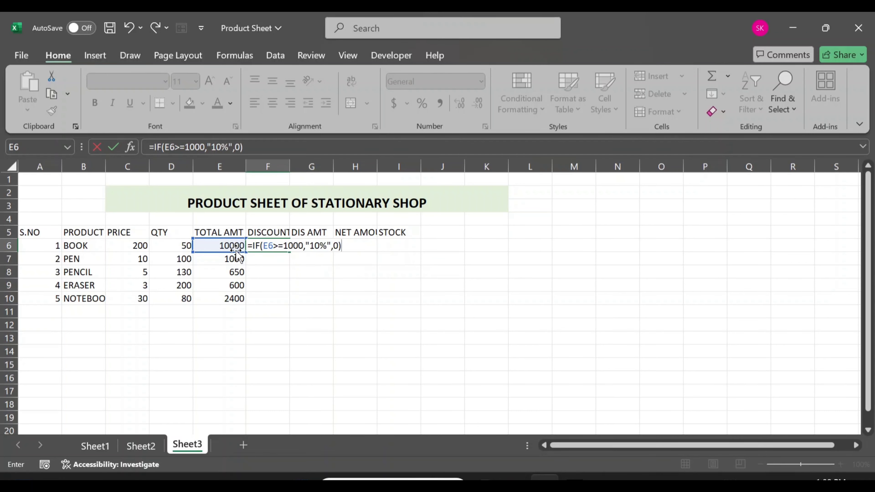
key(Return)
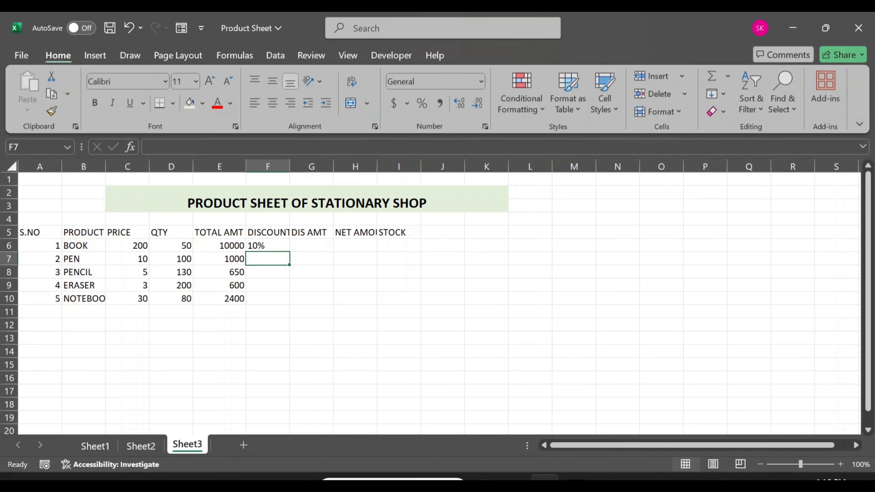
click(271, 245)
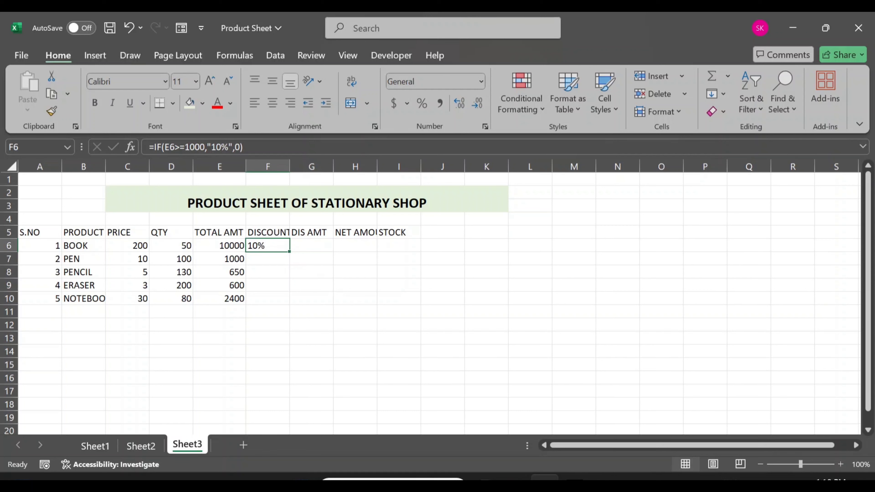
double_click(288, 252)
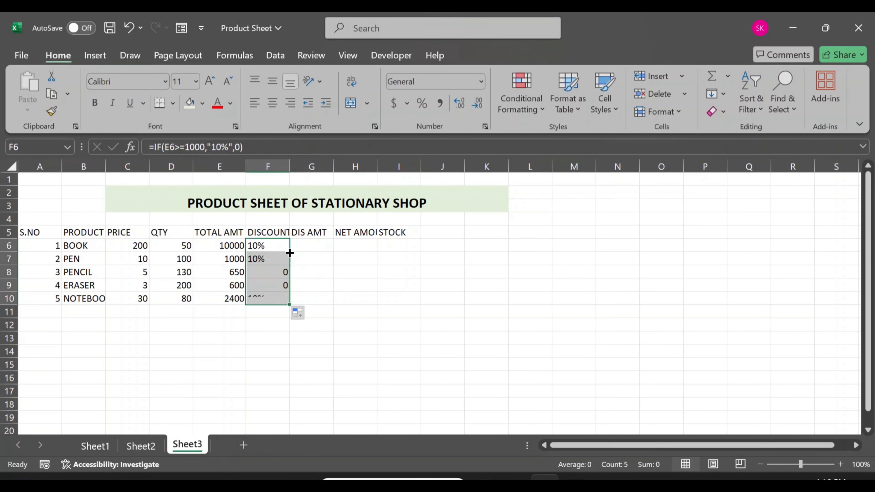
- Calculate the discount amount in cell G6 with =E6*F6 and fill the formula down to G10
click(318, 245)
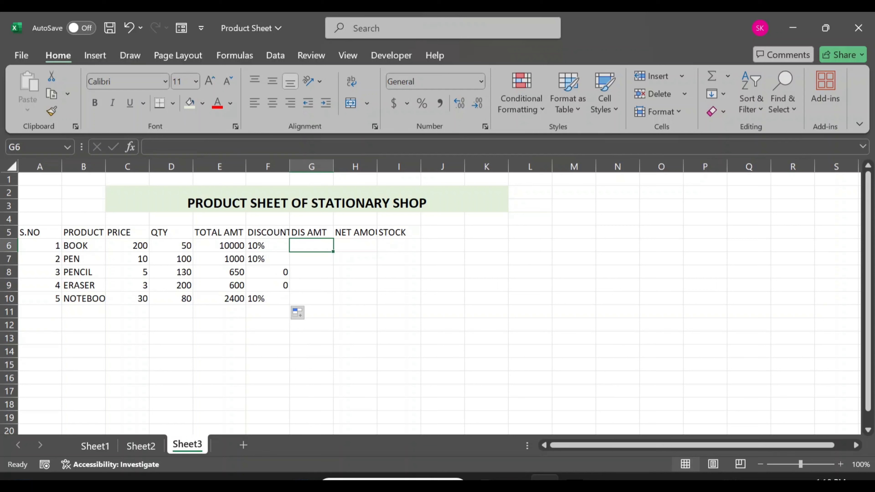
key(ctrl+z)
text(=)
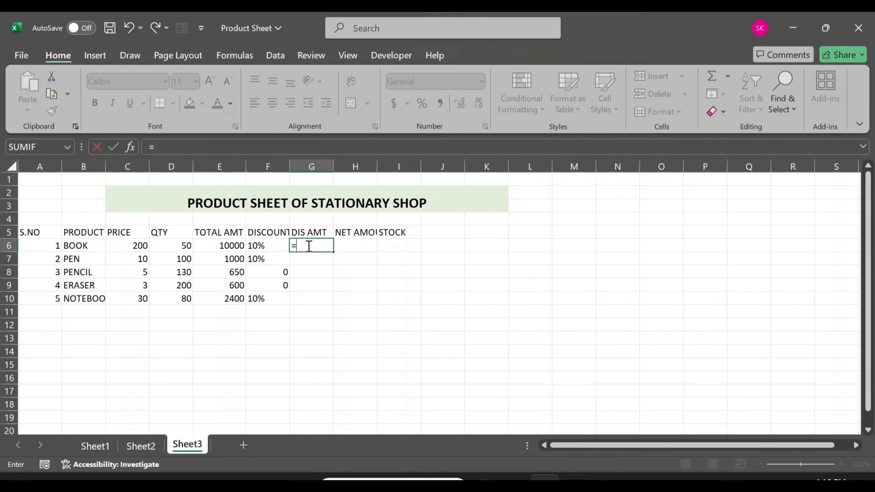
click(235, 245)
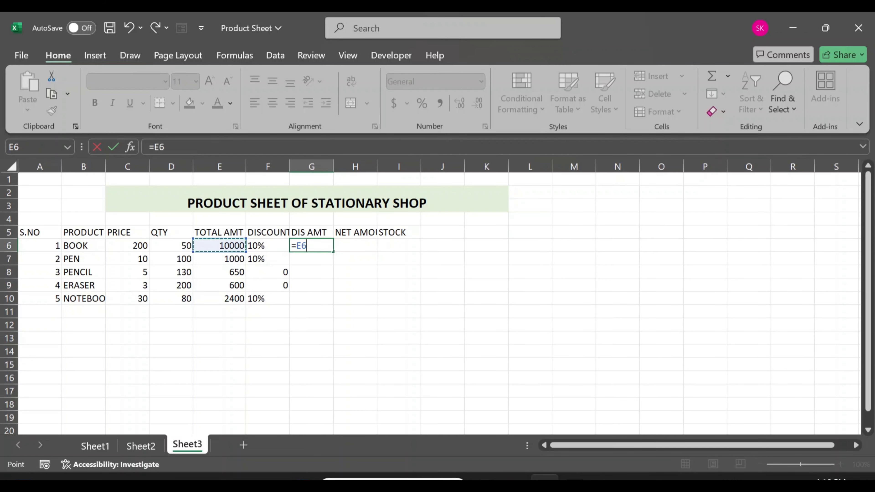
text(*)
click(276, 246)
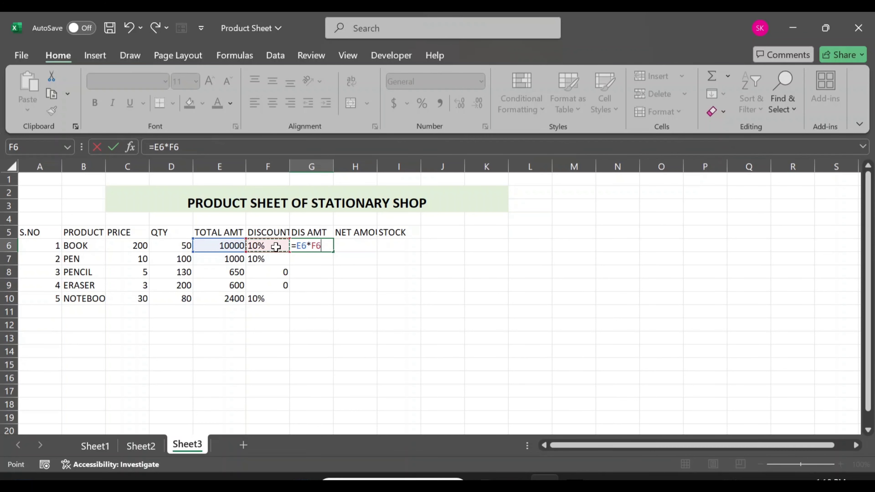
key(Return)
click(317, 245)
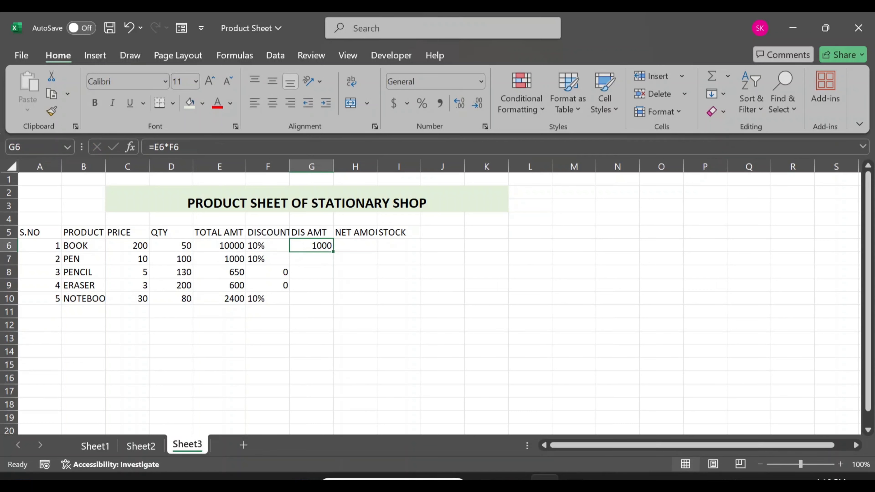
double_click(332, 251)
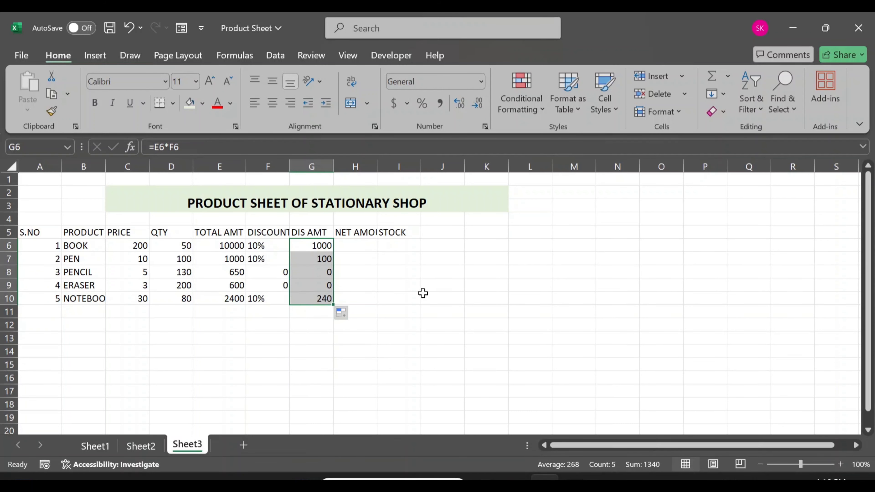
- Calculate the net amount in cell H6 with =E6-G6 and fill the formula down to H10
click(358, 244)
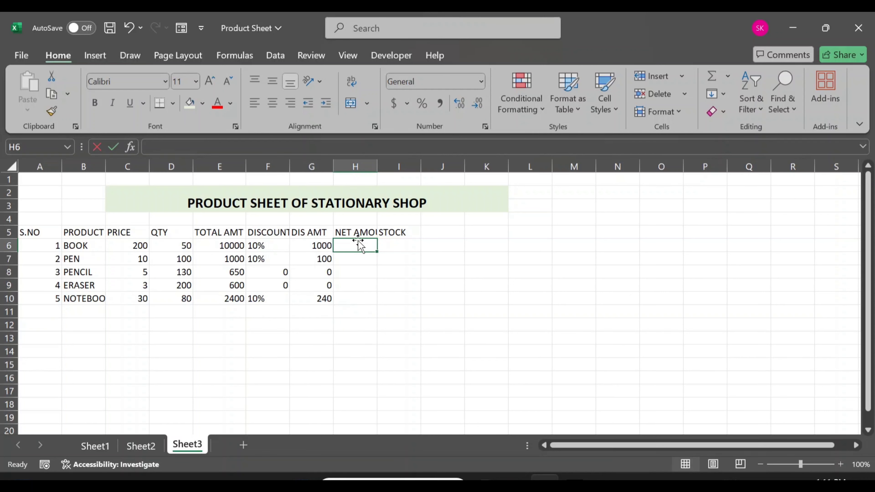
text(=)
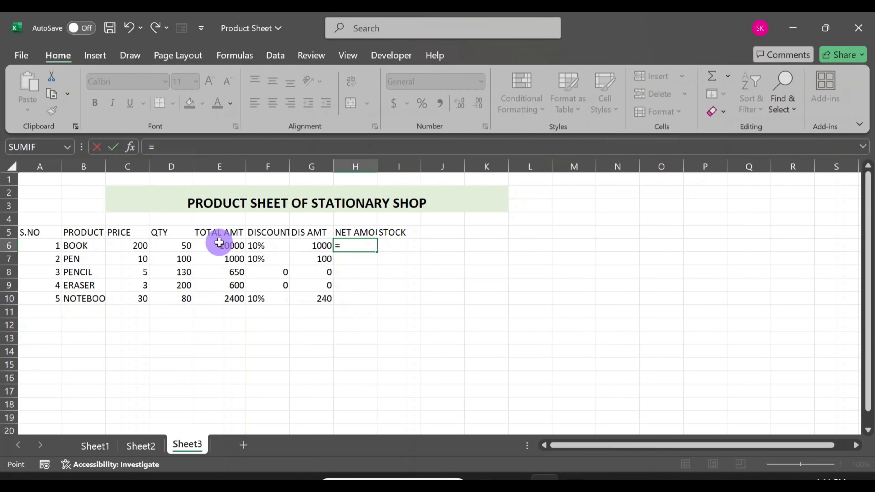
click(219, 244)
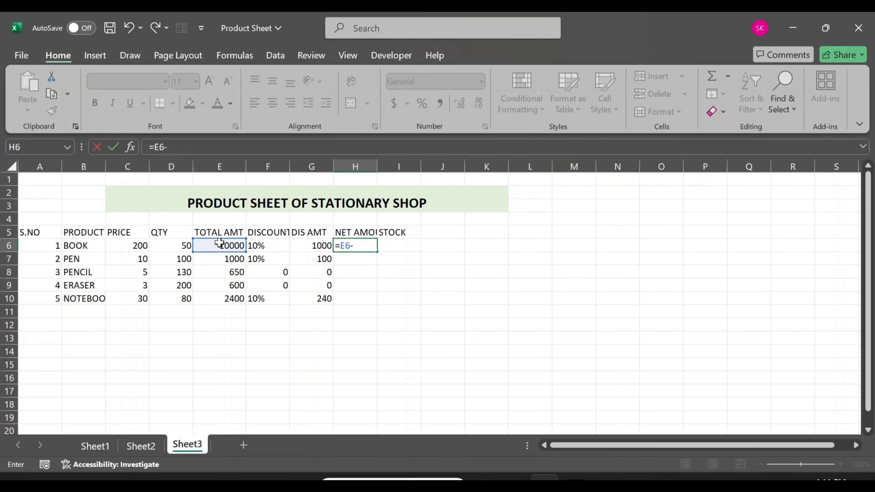
text(-)
click(321, 245)
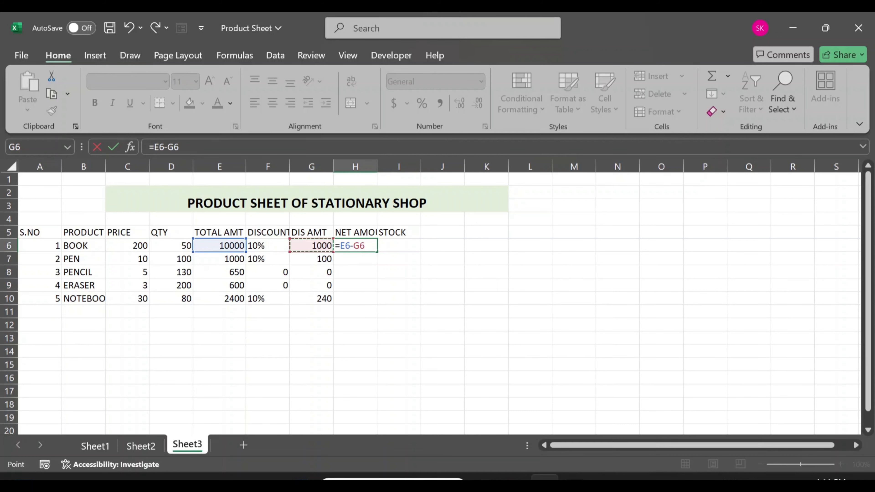
key(Return)
key(Up)
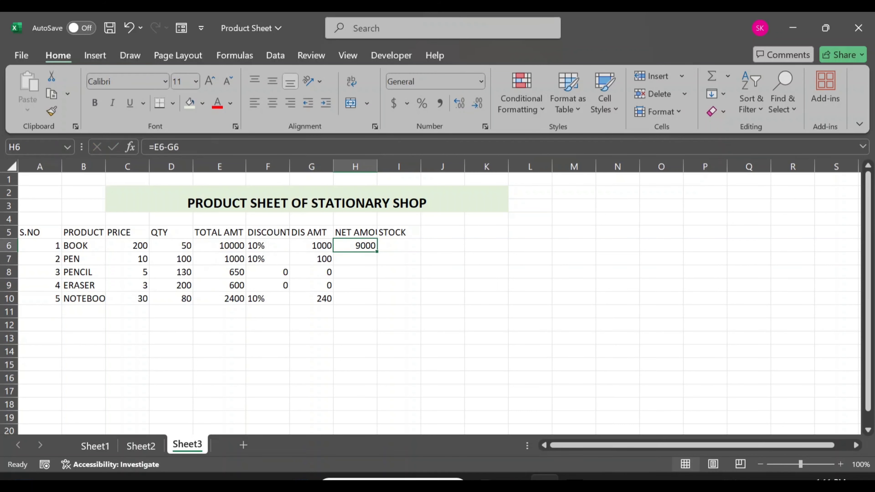
double_click(377, 251)
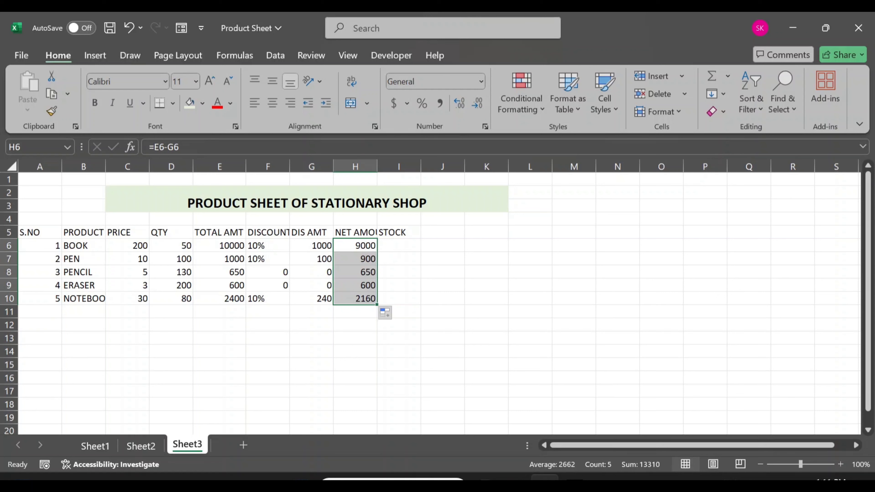
- Delete the STOCK header from cell I5
click(396, 233)
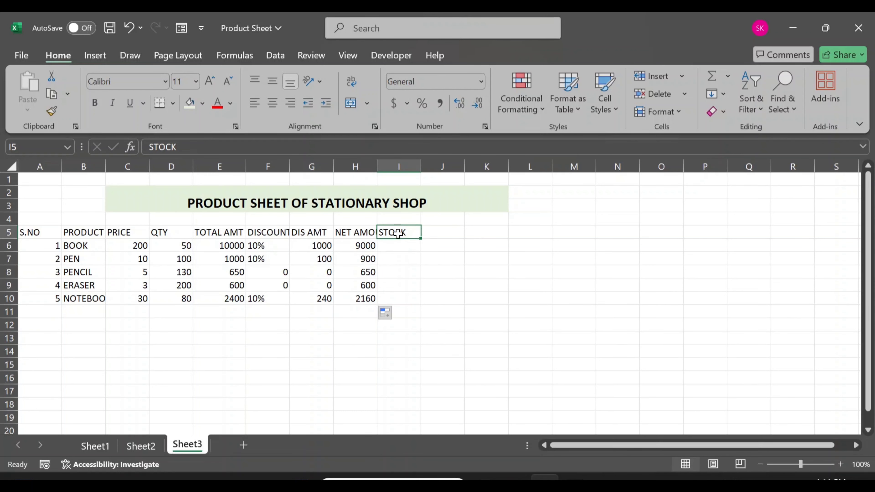
key(Delete)
click(484, 272)
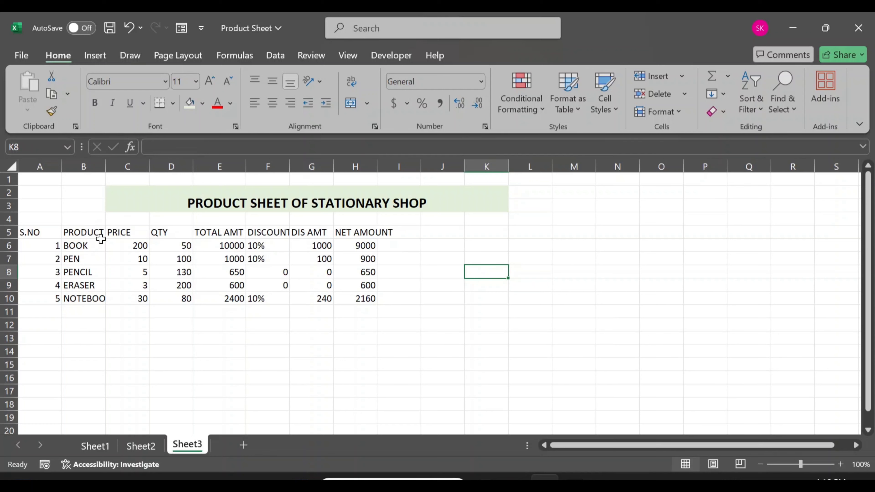
- AutoFit the column widths to the contents of the product table in A5:H10
click(49, 230)
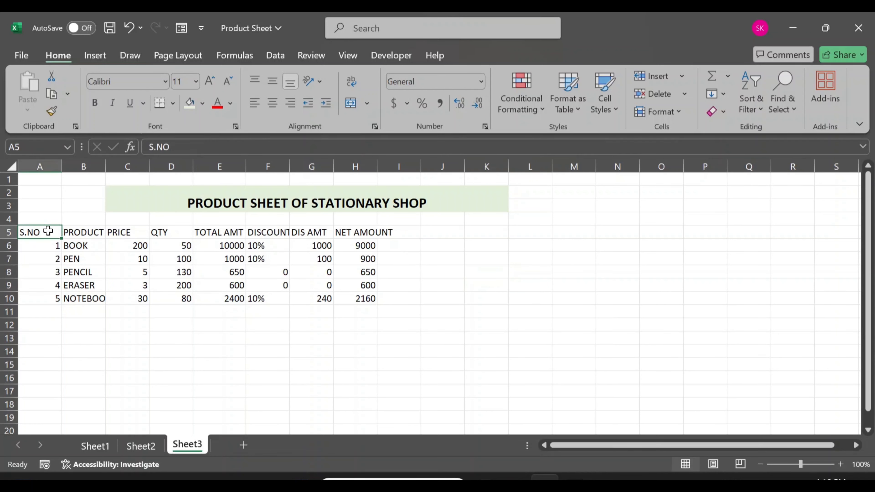
key(ctrl+shift+Down)
key(ctrl+shift+Right)
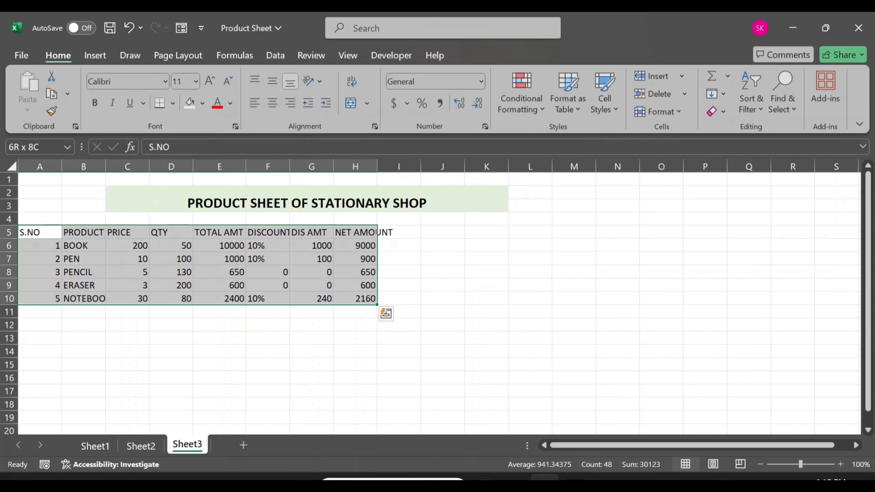
key(alt+h)
key(o)
key(i)
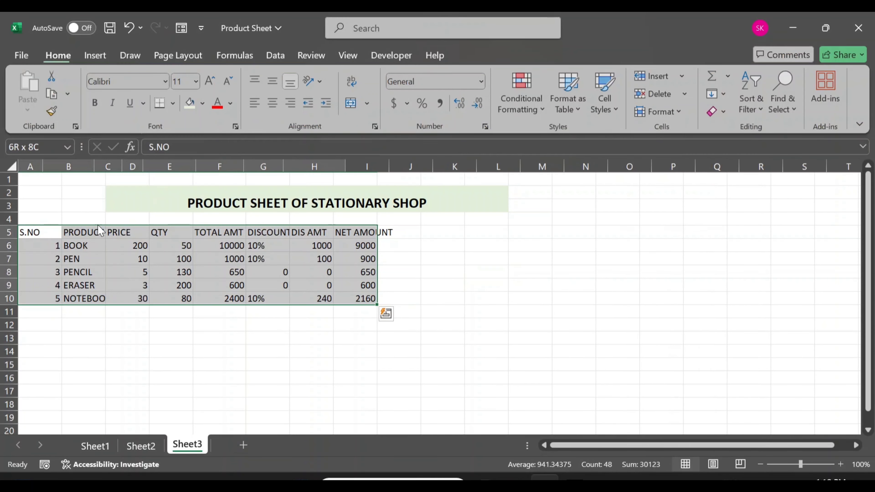
click(429, 262)
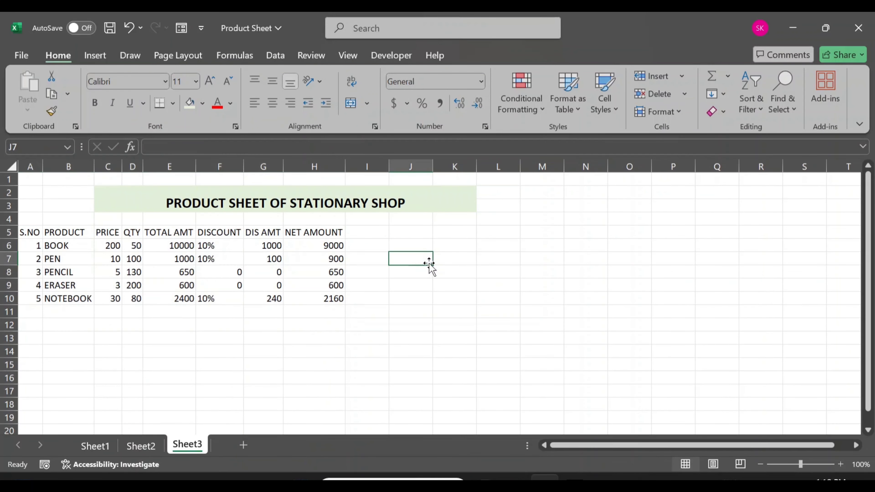
- Move the whole product table from A5:H10 so that it starts at cell C4, directly under the title
click(32, 233)
key(ctrl+shift+Down)
key(ctrl+shift+Right)
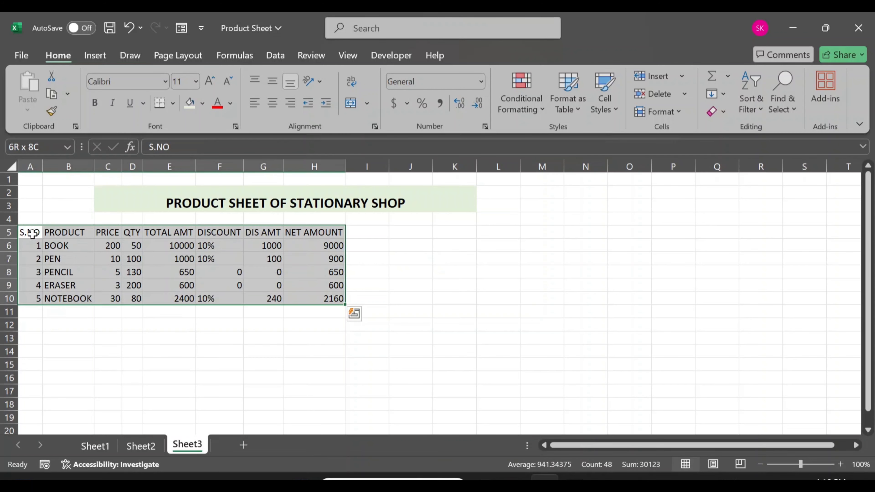
key(ctrl+c)
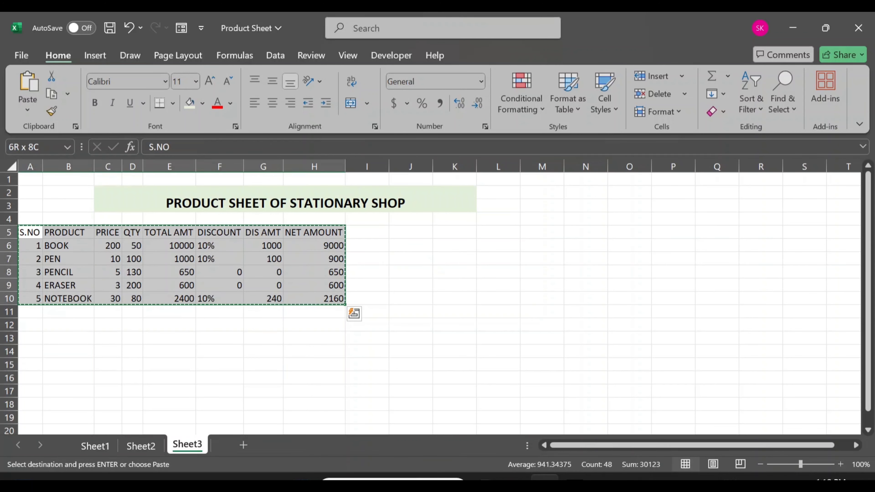
click(101, 220)
key(Return)
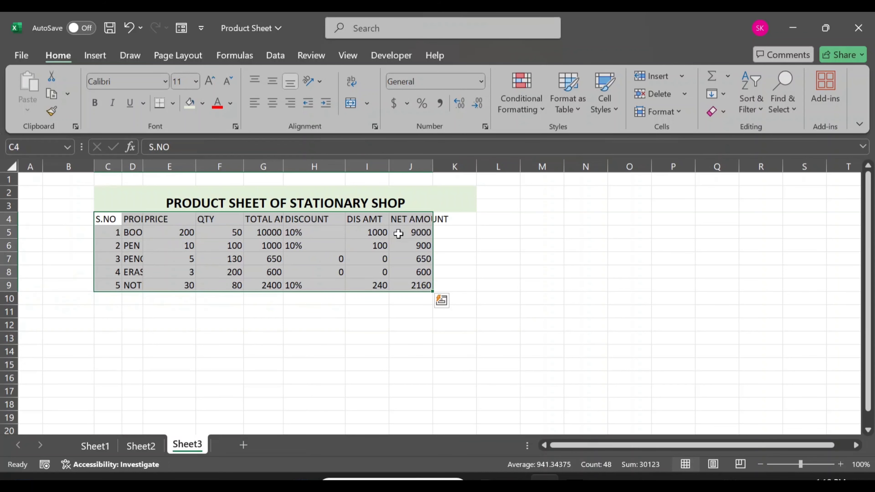
- AutoFit the widths of columns C to J to the contents of the moved product table
key(alt+h)
key(o)
key(i)
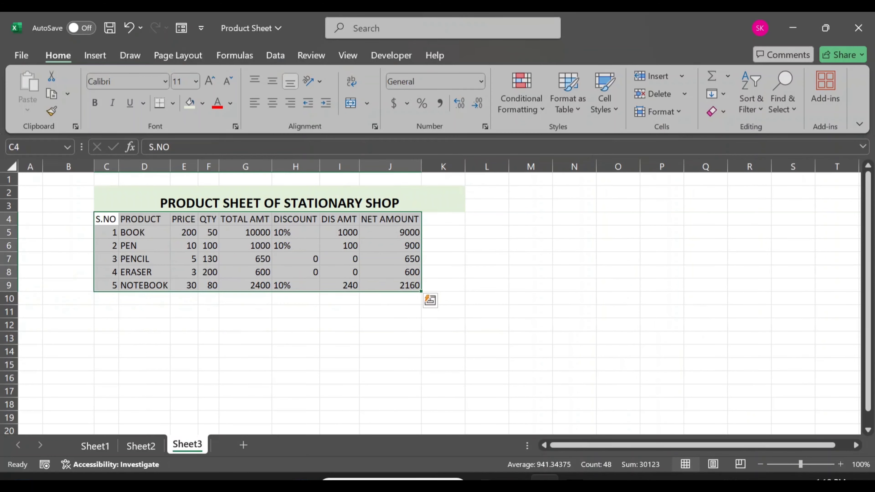
click(648, 296)
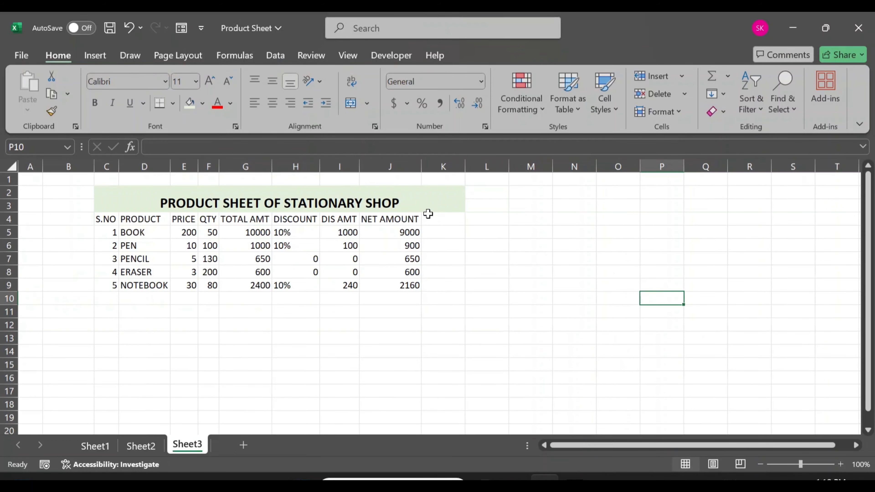
- Unmerge the sheet title and merge and center it again across only C2:J3, matching the width of the product table
click(410, 204)
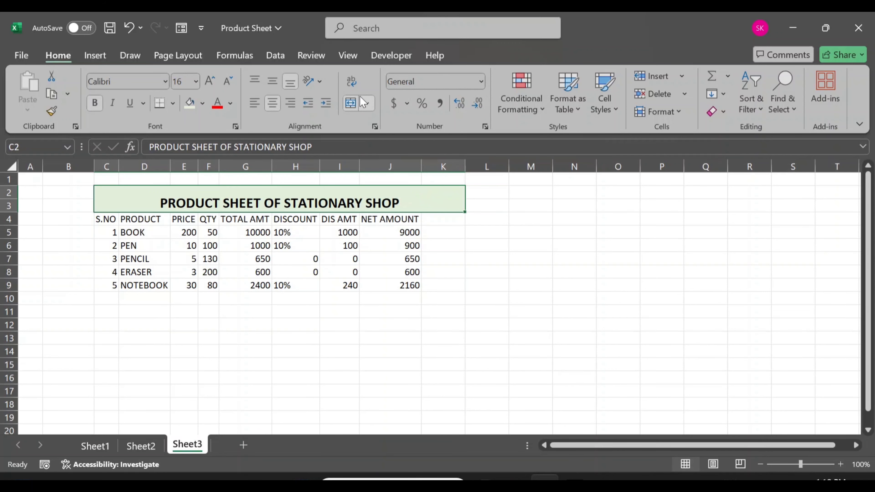
click(351, 106)
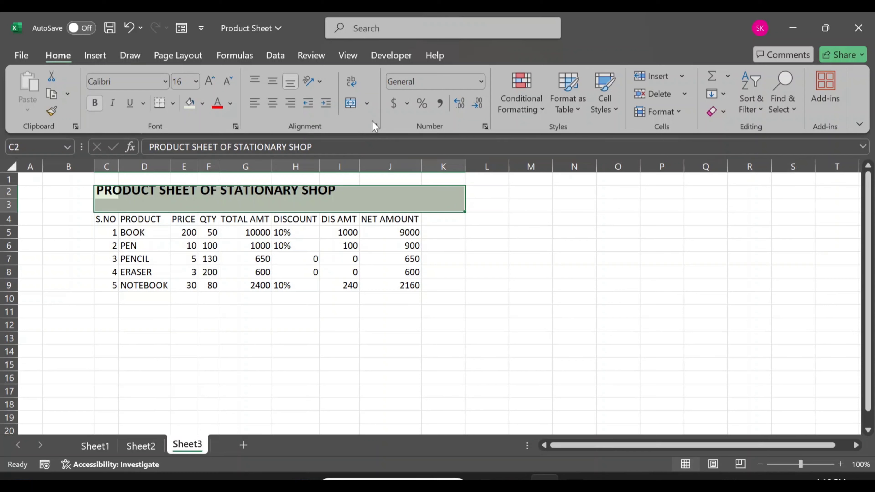
drag(464, 211, 425, 208)
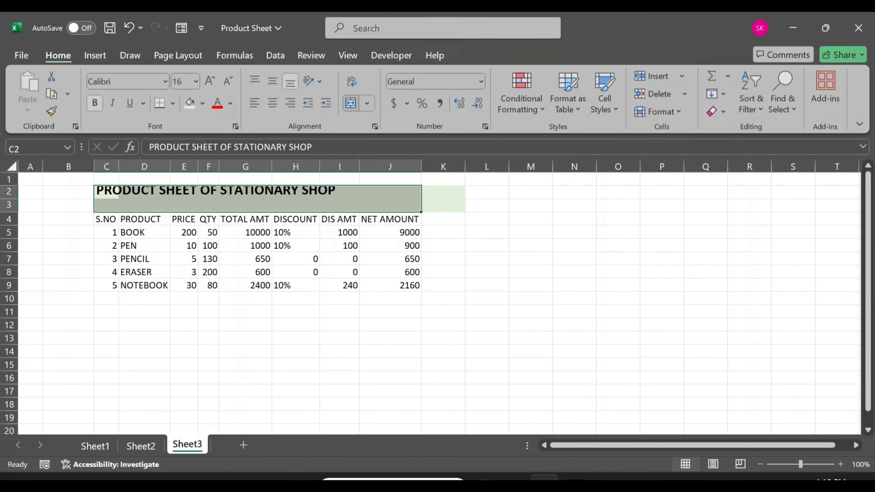
click(350, 103)
click(536, 236)
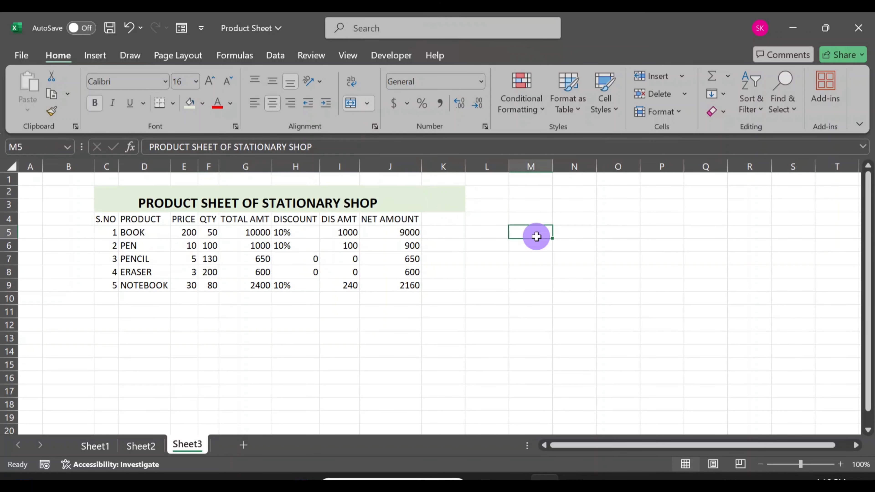
- Clear the leftover green title formatting from cells K2:K3, beside the merged title
click(455, 201)
click(438, 190)
mouse_move(435, 193)
mouse_down()
mouse_move(437, 215)
mouse_move(438, 207)
mouse_up()
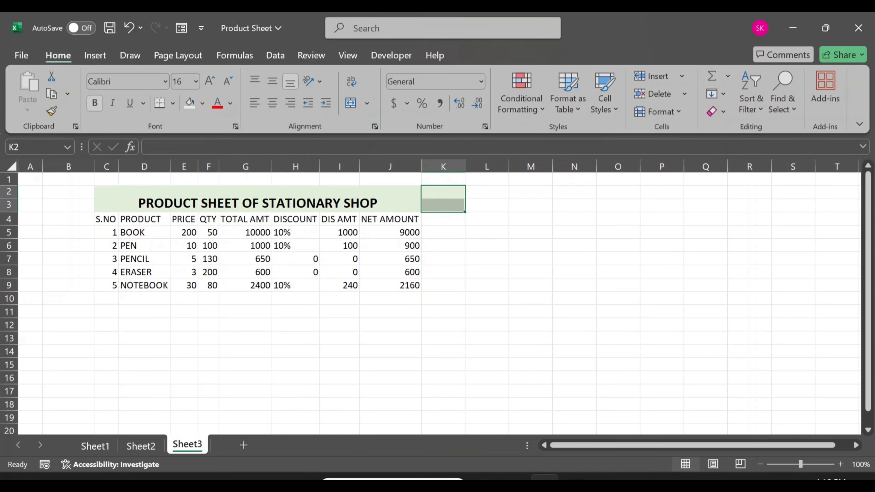
click(712, 114)
click(744, 135)
click(654, 274)
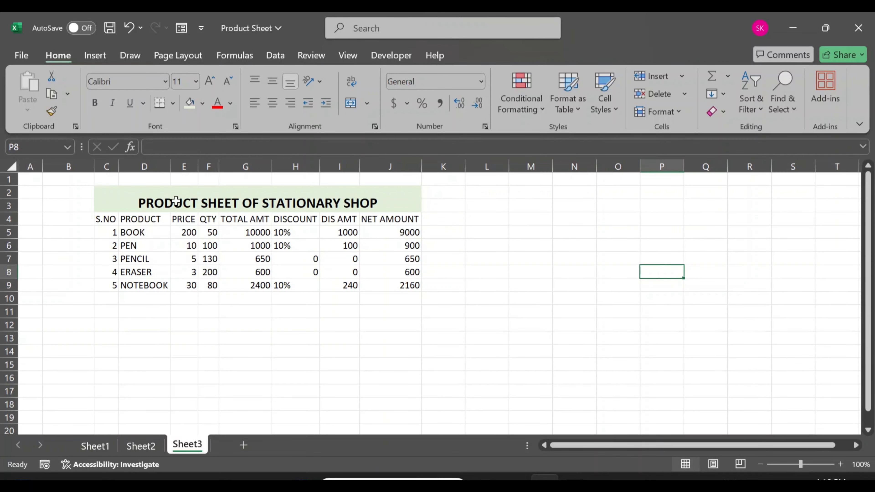
- Center the title and all product table entries in C2:J9 horizontally, with bottom vertical alignment
drag(117, 197, 113, 285)
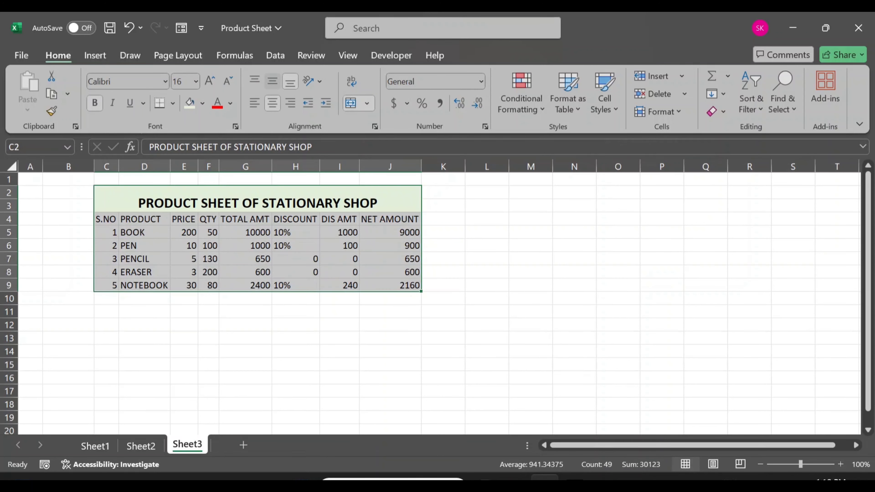
click(268, 83)
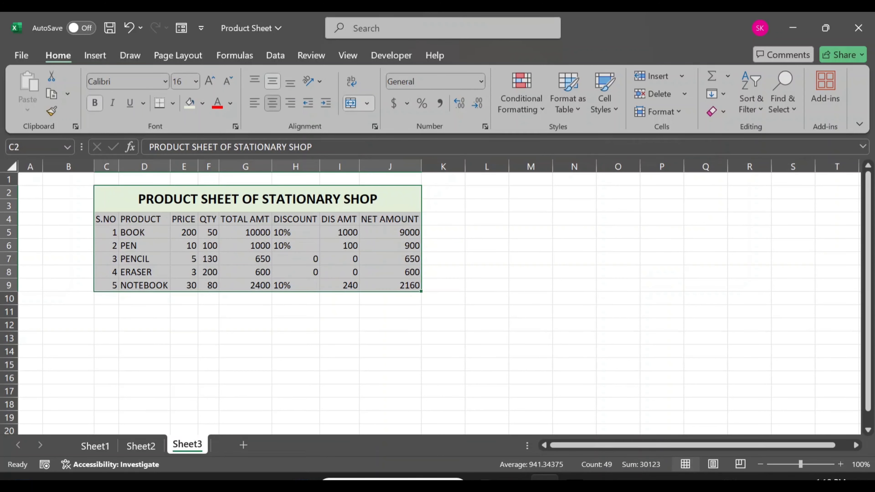
click(272, 103)
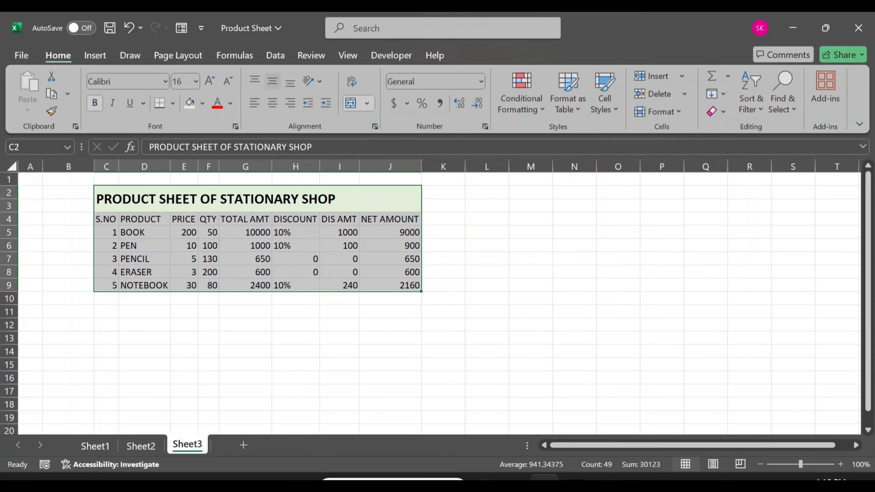
click(290, 81)
click(275, 104)
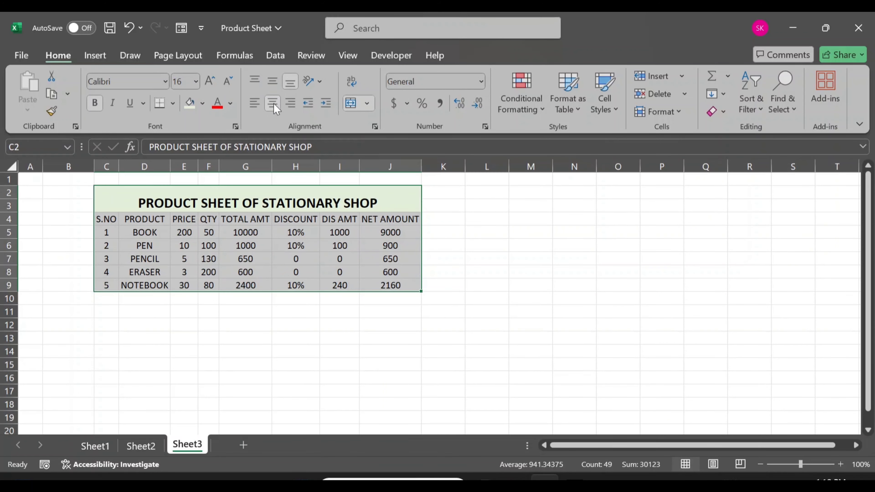
click(547, 230)
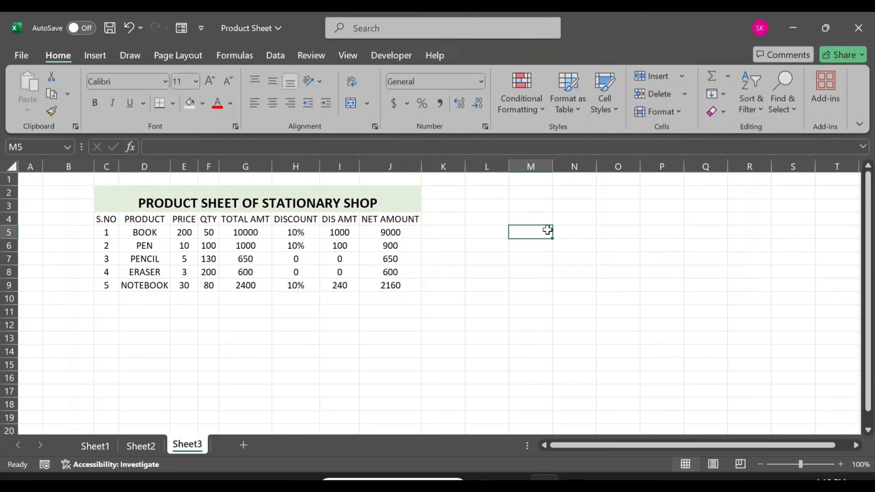
- Apply All Borders to the title and product table in C2:J9
drag(111, 194, 127, 281)
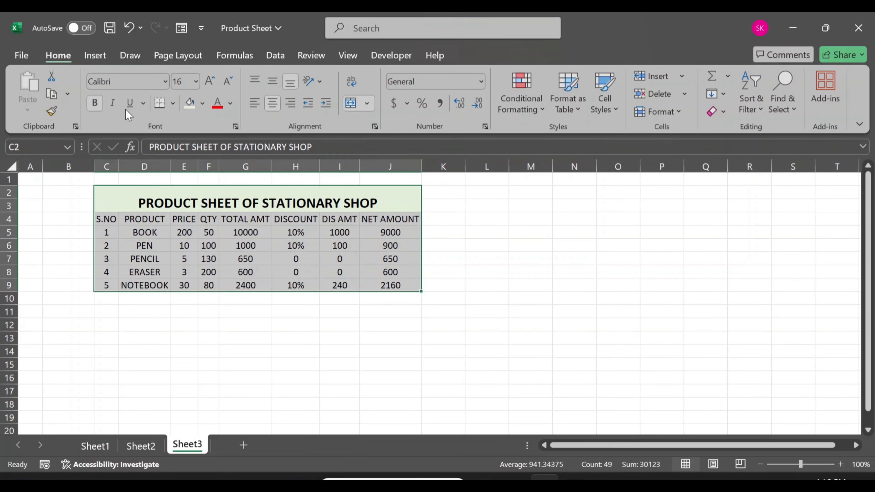
click(173, 107)
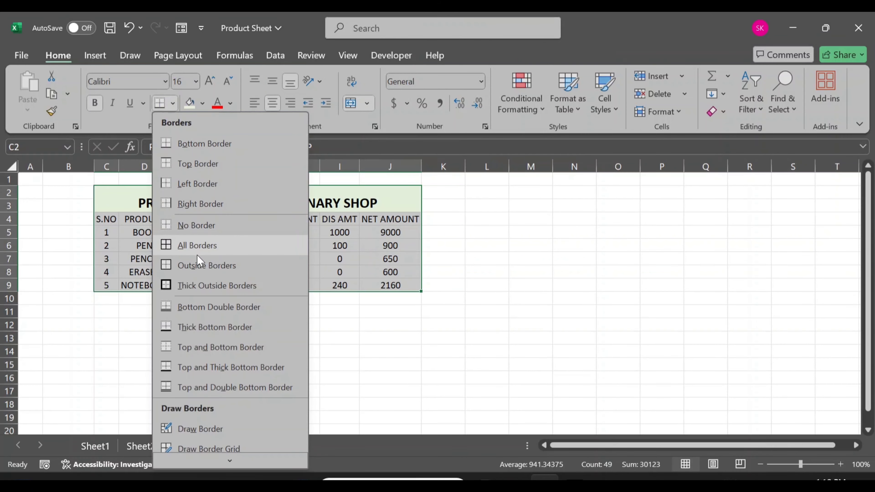
click(200, 251)
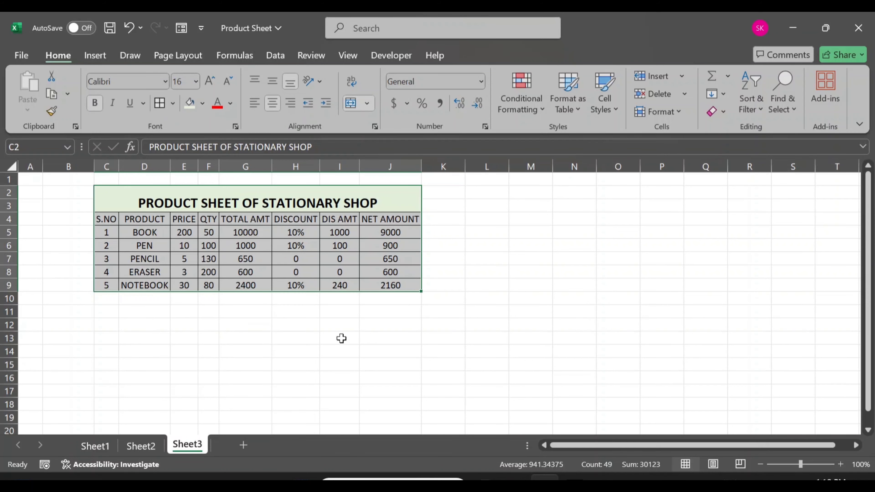
click(347, 333)
- Fill the table's header and product rows in C4:J9 with the lightest blue theme color
drag(106, 219, 390, 285)
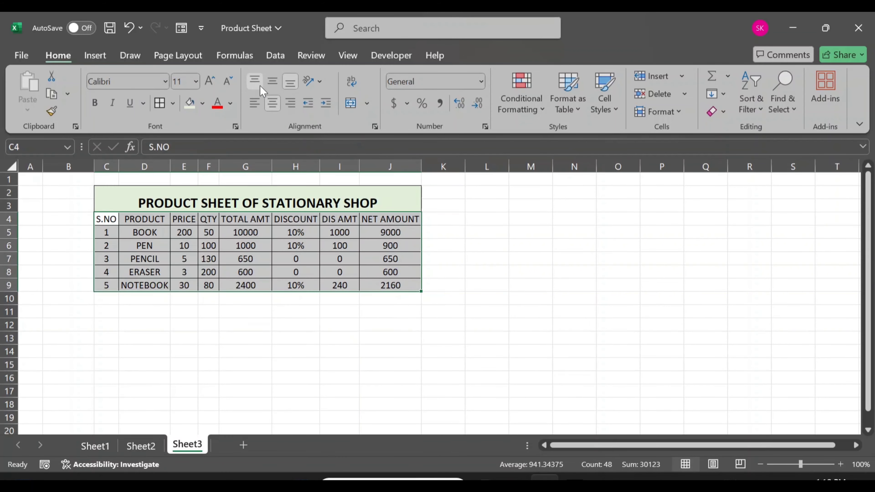
click(202, 103)
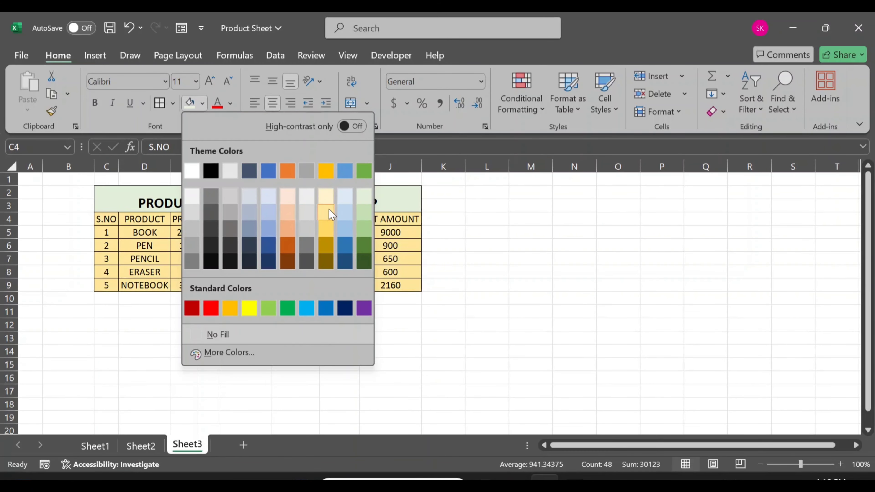
click(346, 202)
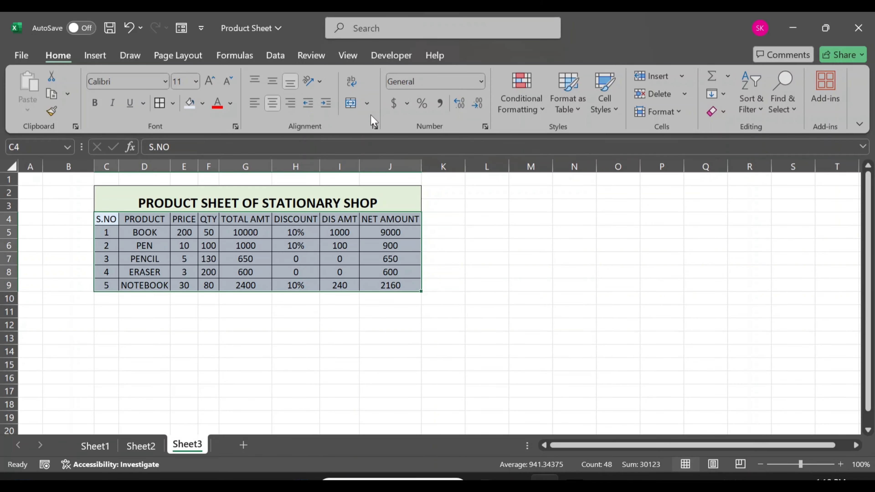
- Hide the worksheet's gridlines and the formula bar, and save the workbook
click(343, 59)
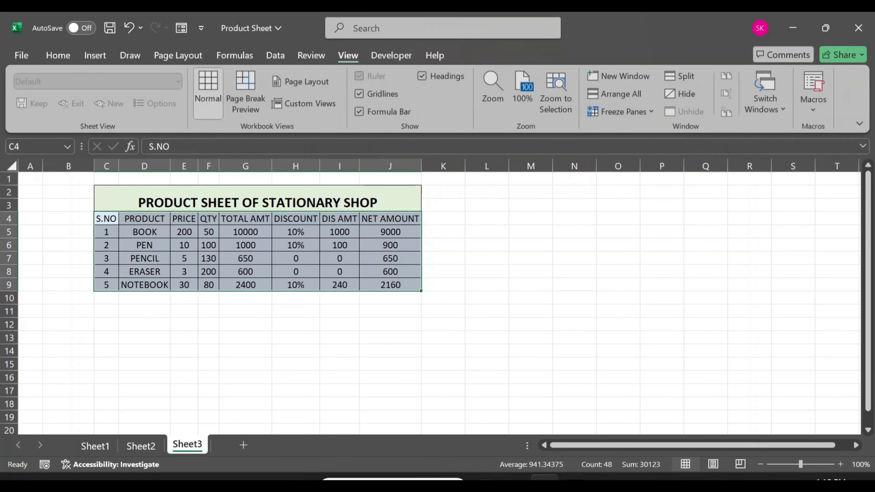
click(359, 94)
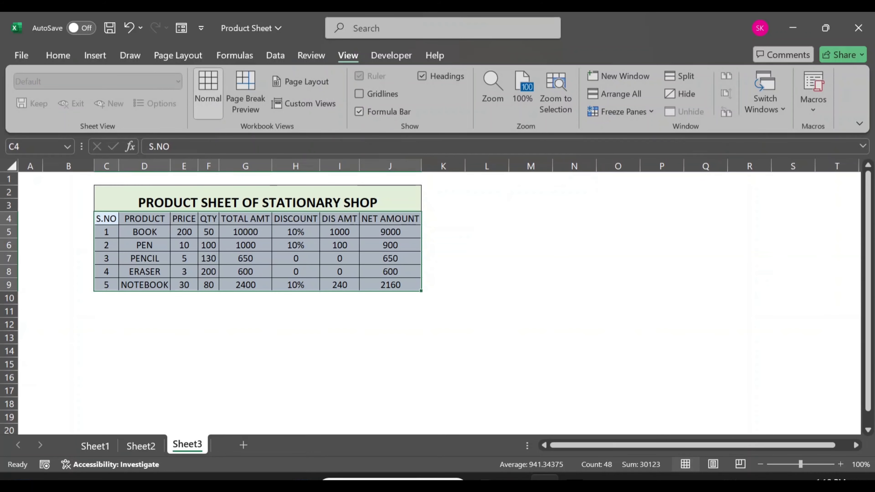
click(359, 111)
click(587, 271)
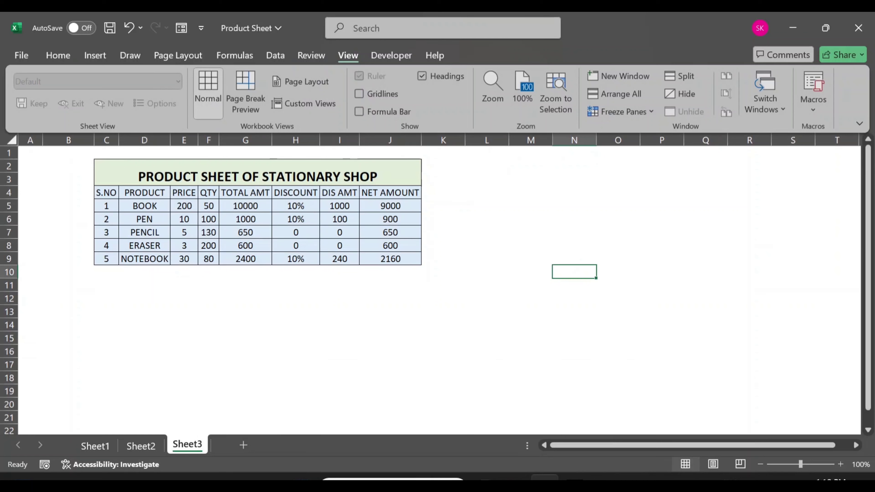
key(ctrl+s)
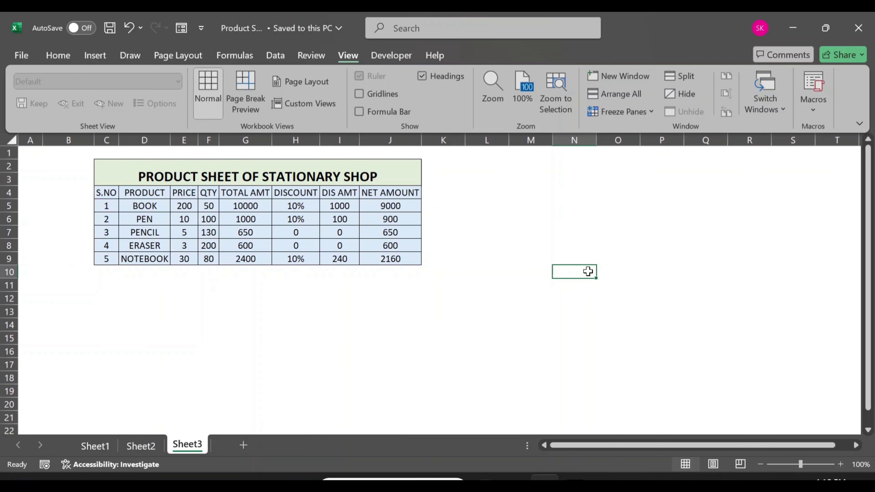